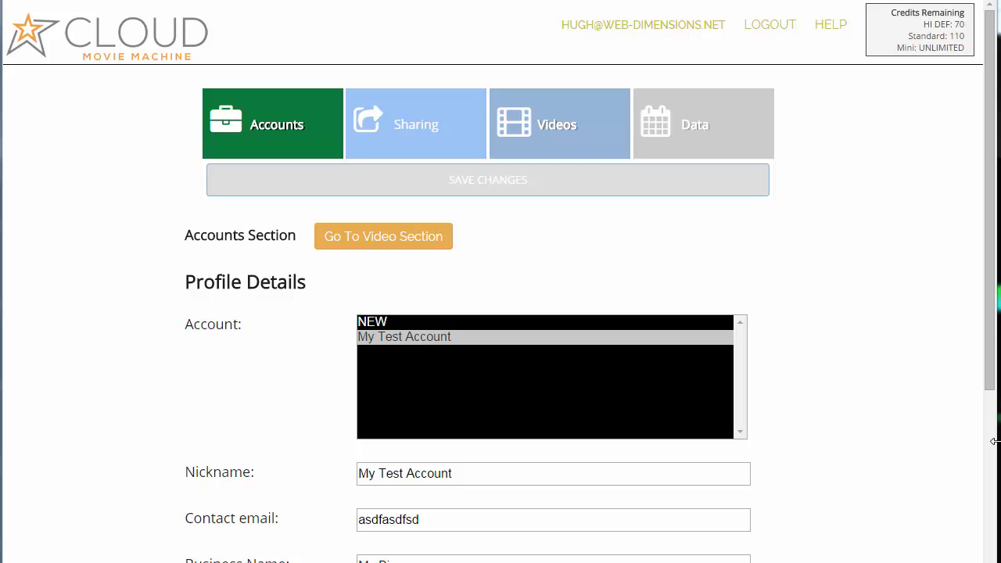
- Go to the video section, select the My Test Video template and open it in the video designer
drag(995, 442, 999, 442)
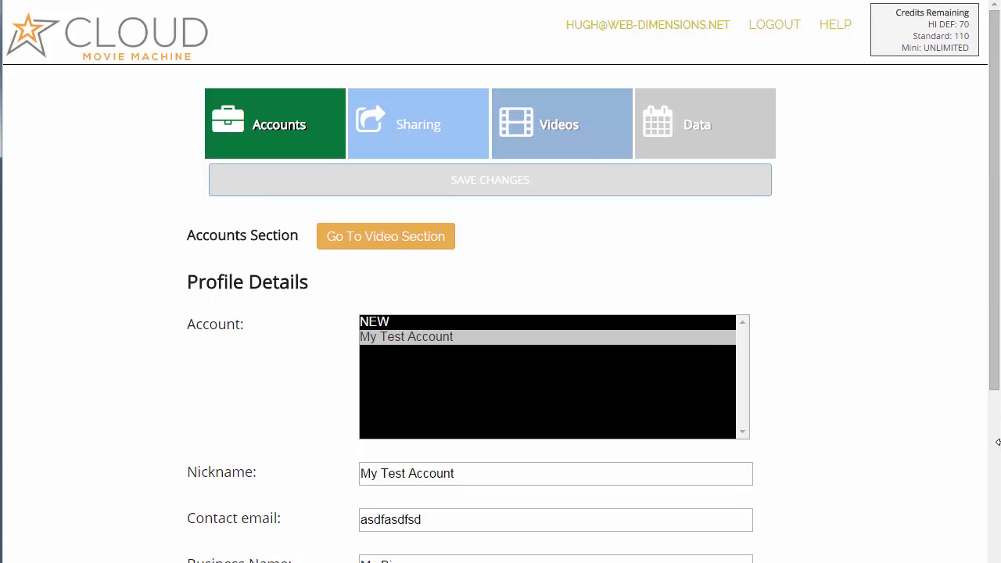
click(396, 241)
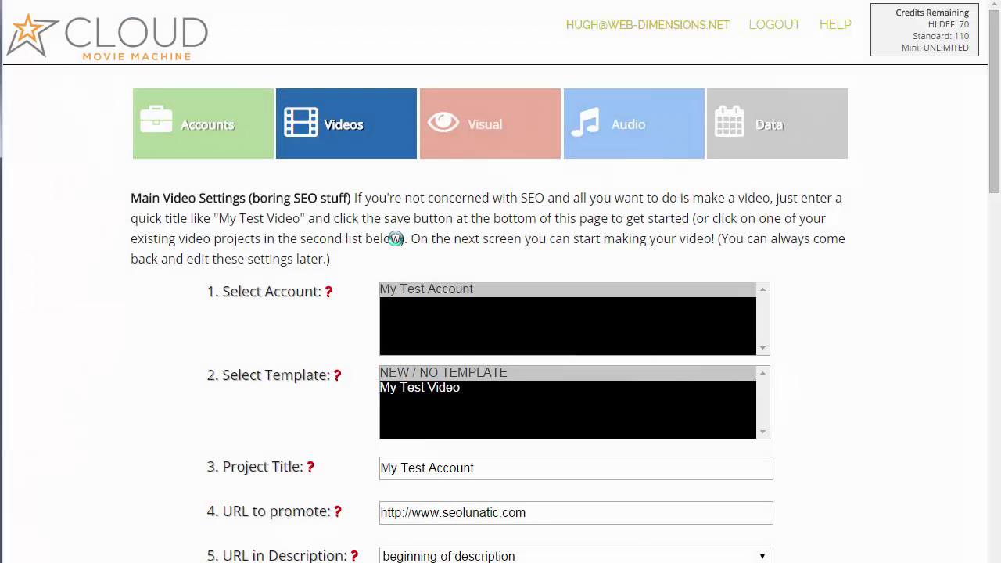
click(421, 388)
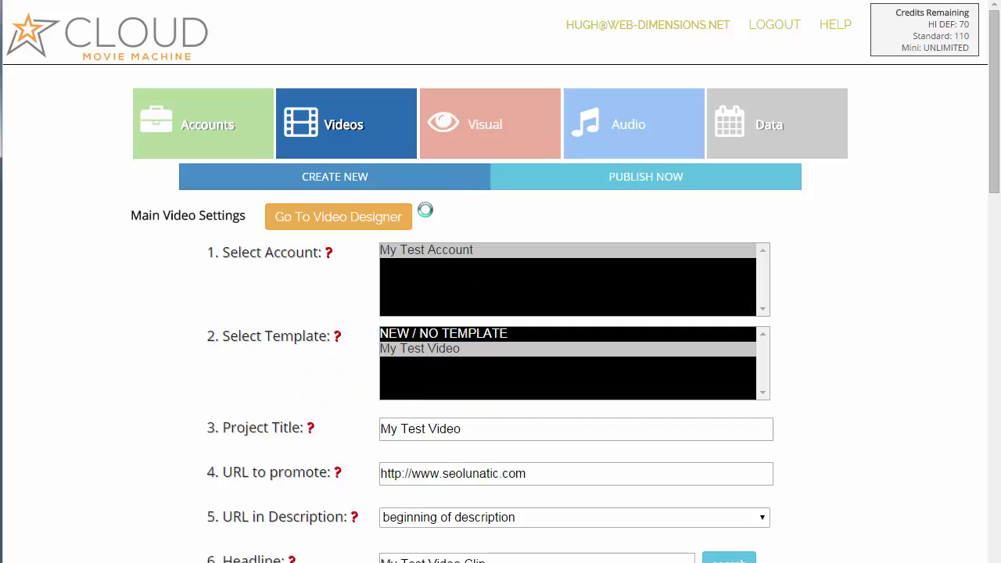
click(361, 222)
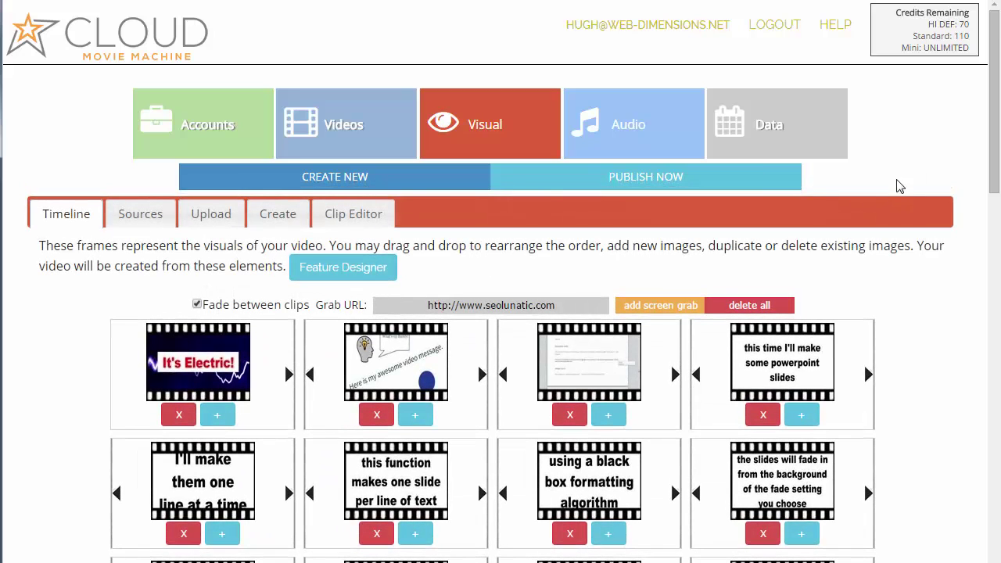
- Review the frames on the video's timeline, play a short part of the video preview and close it
drag(992, 128, 989, 193)
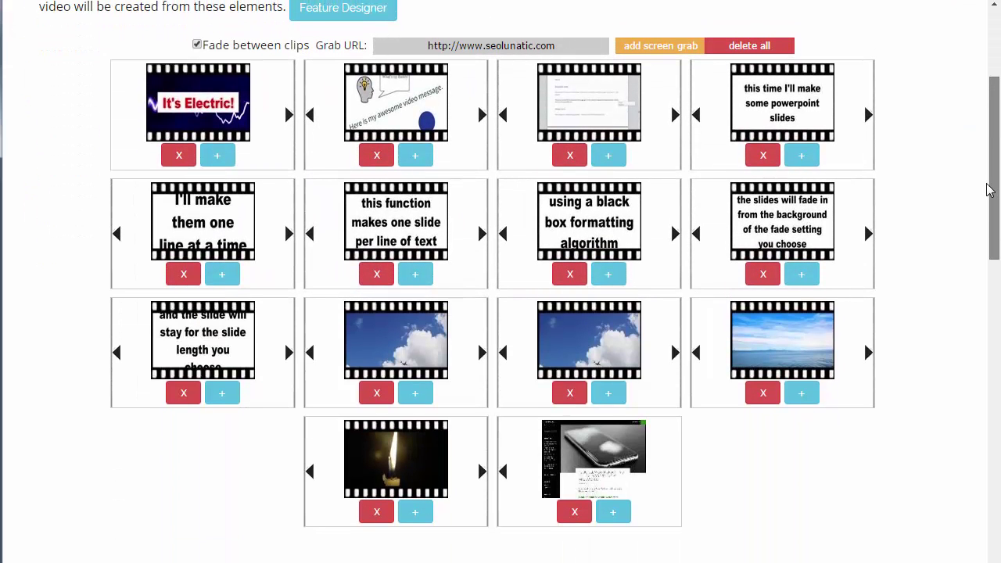
scroll(988, 195, up, 1)
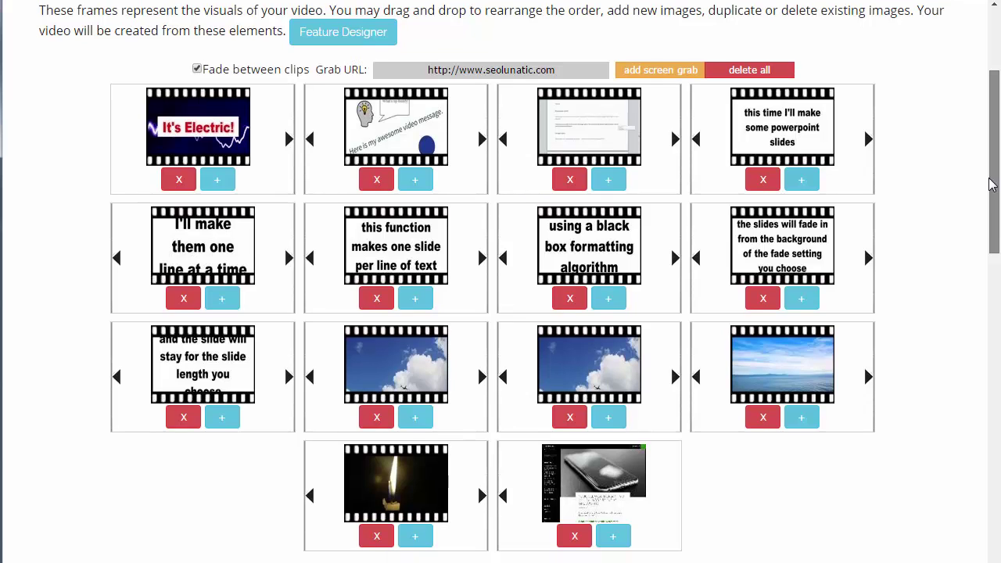
scroll(993, 180, up, 1)
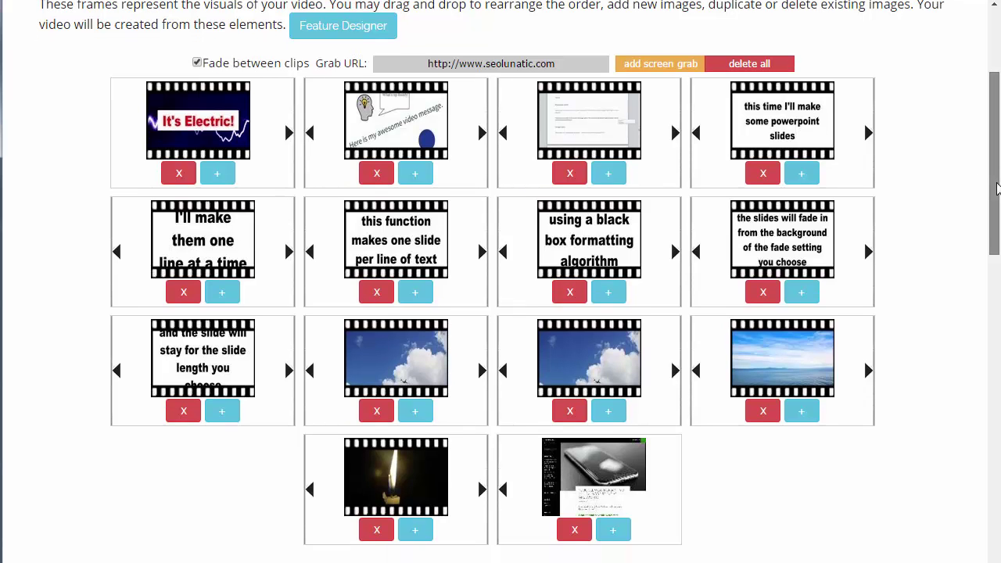
scroll(997, 171, down, 1)
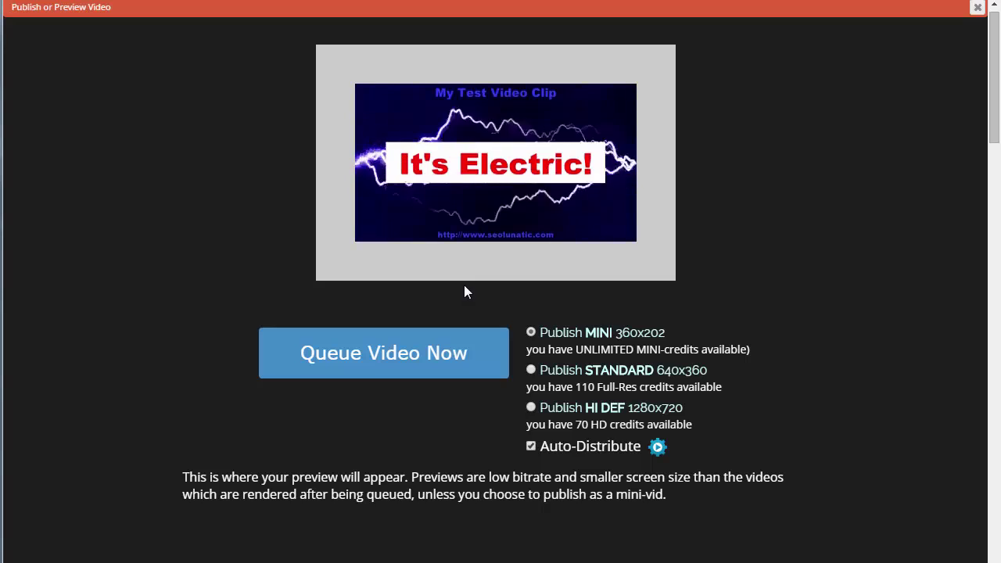
mouse_move(469, 215)
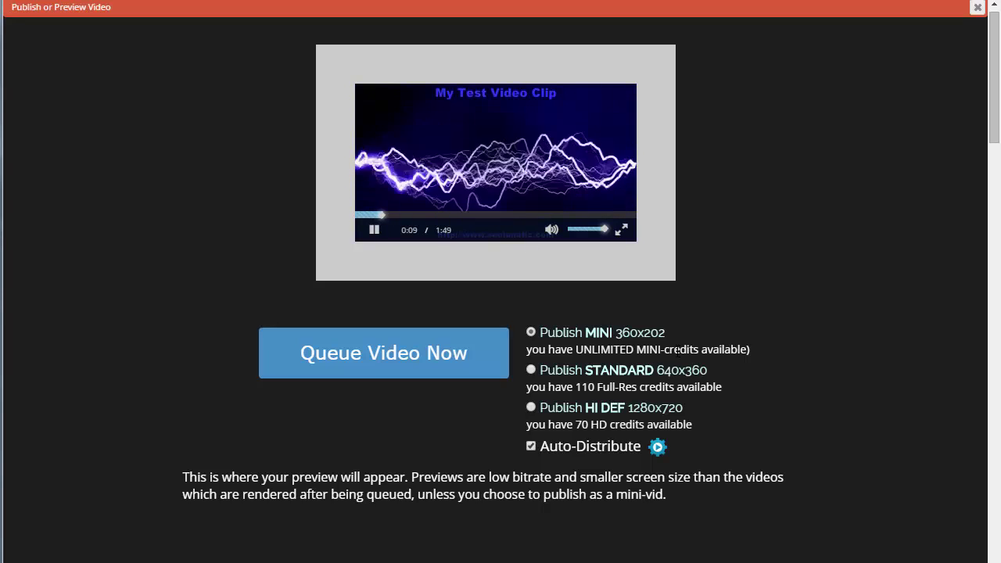
click(374, 229)
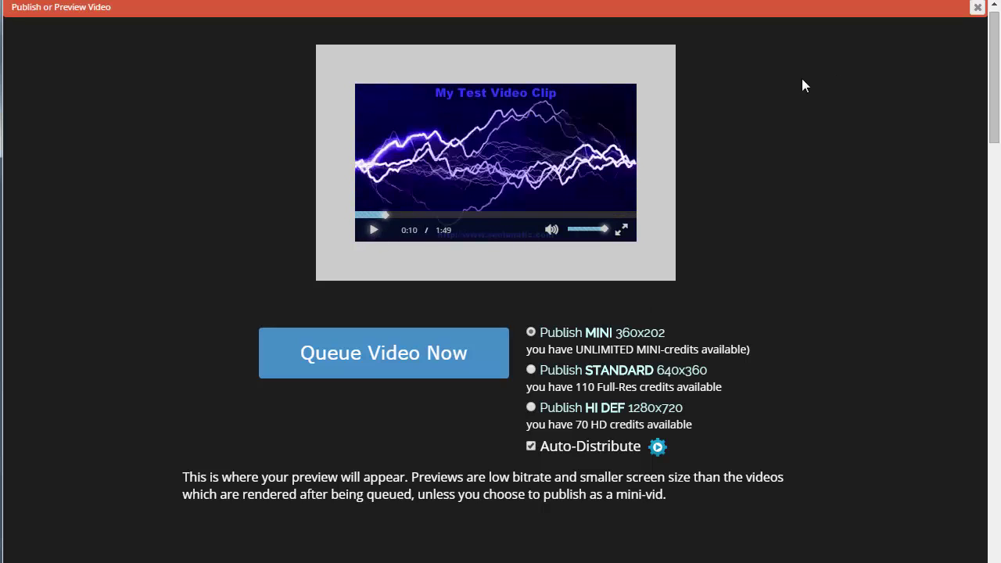
click(977, 8)
- Open the project's audio settings and check the list of premium music tracks
click(628, 115)
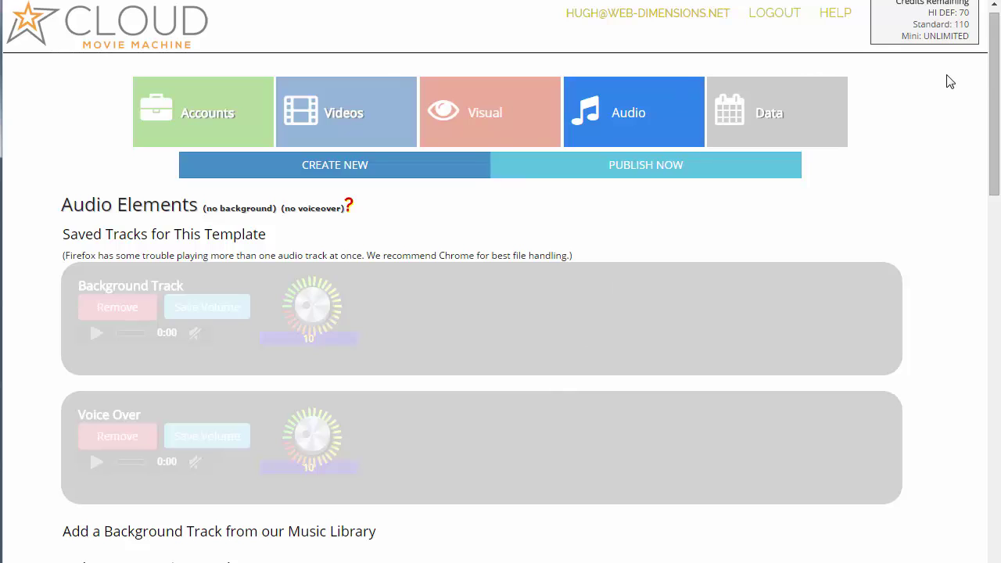
drag(995, 66, 995, 151)
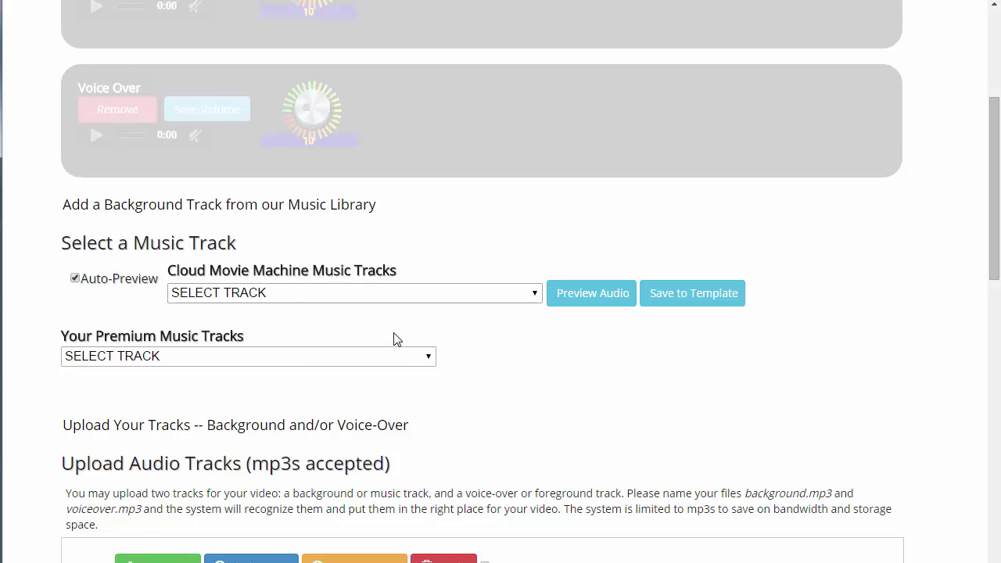
click(277, 356)
click(277, 355)
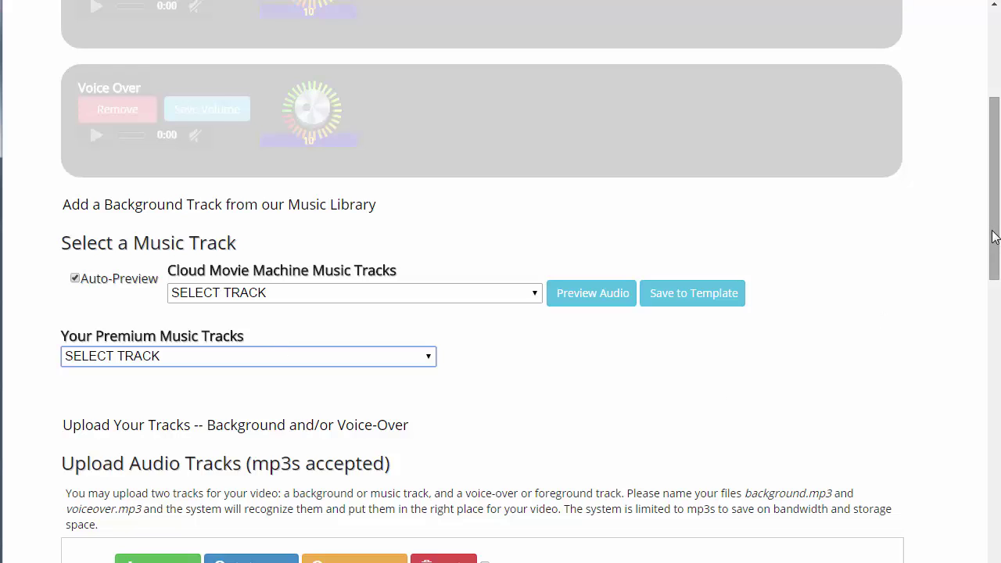
drag(993, 237, 993, 236)
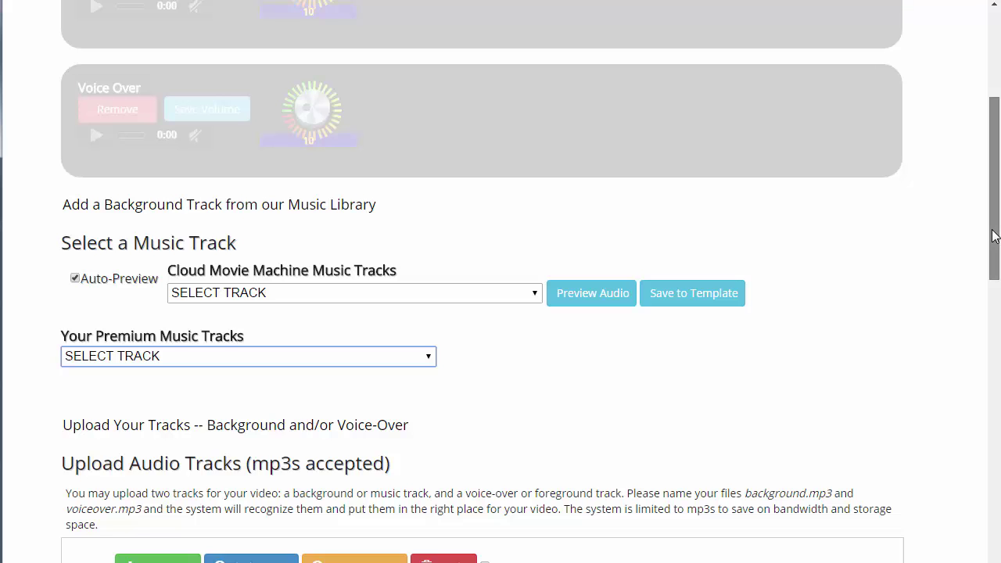
- Save partyrock60.mp3 from the Cloud Movie Machine music tracks as the template's background track and play it briefly
click(534, 292)
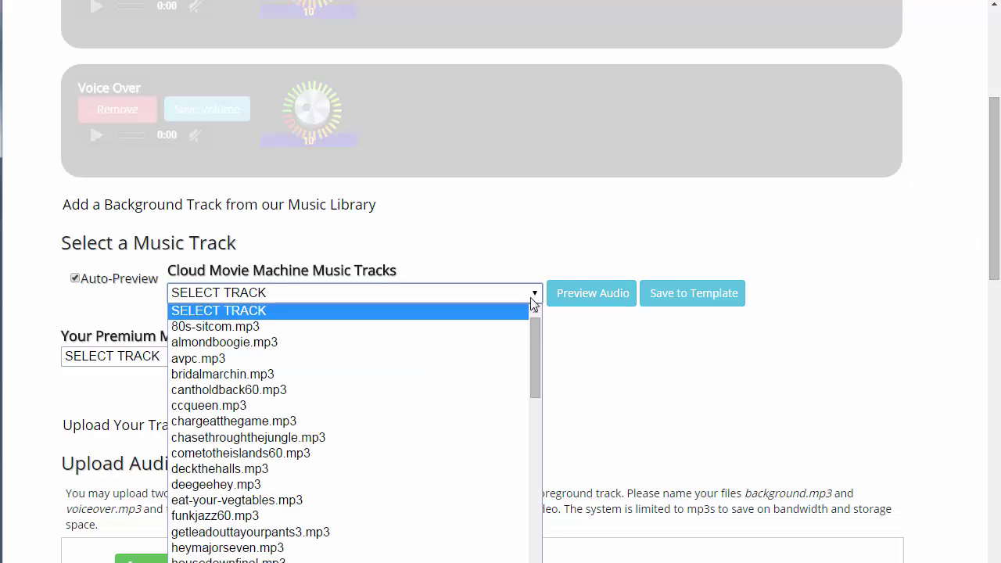
drag(534, 337, 550, 532)
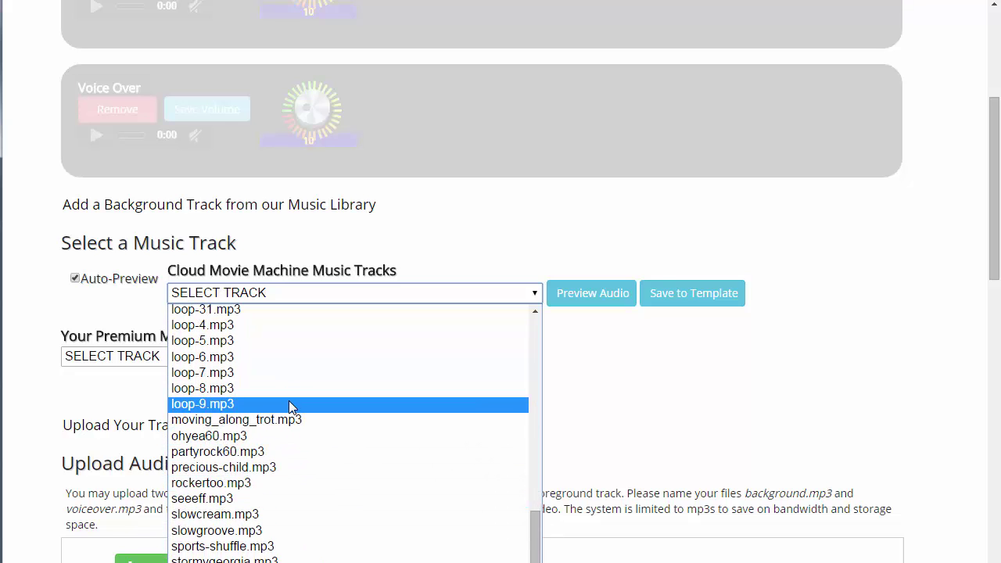
click(271, 450)
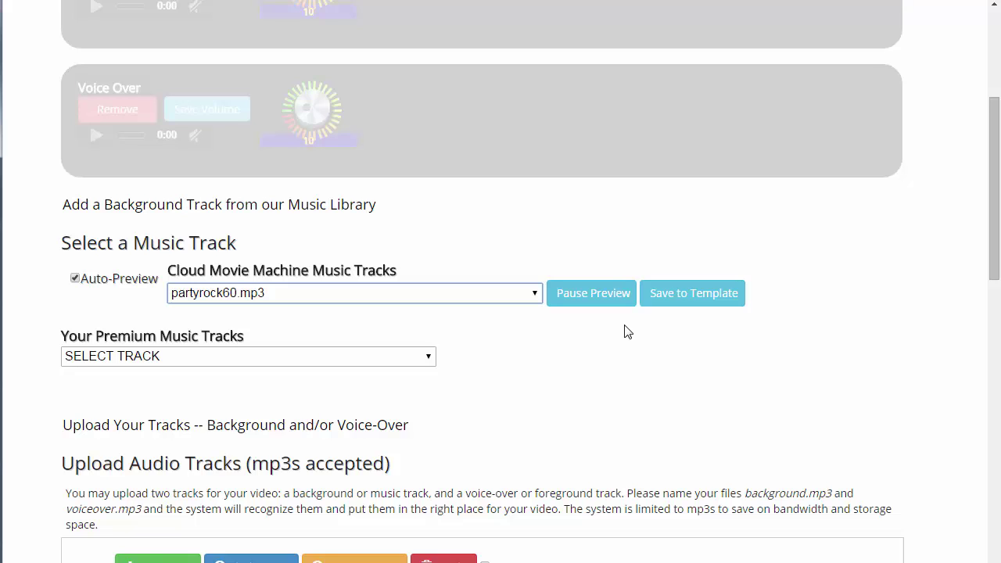
click(582, 300)
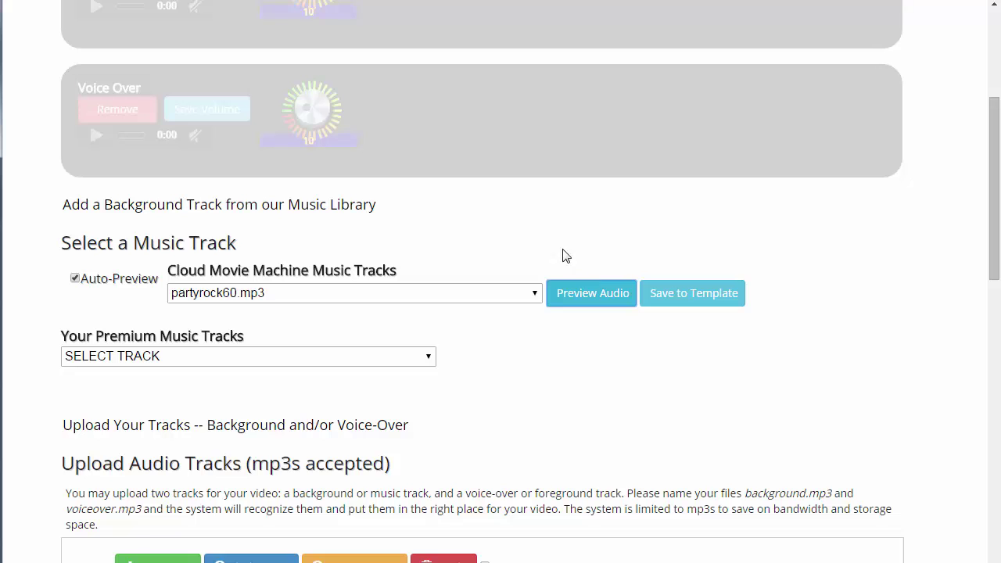
click(691, 296)
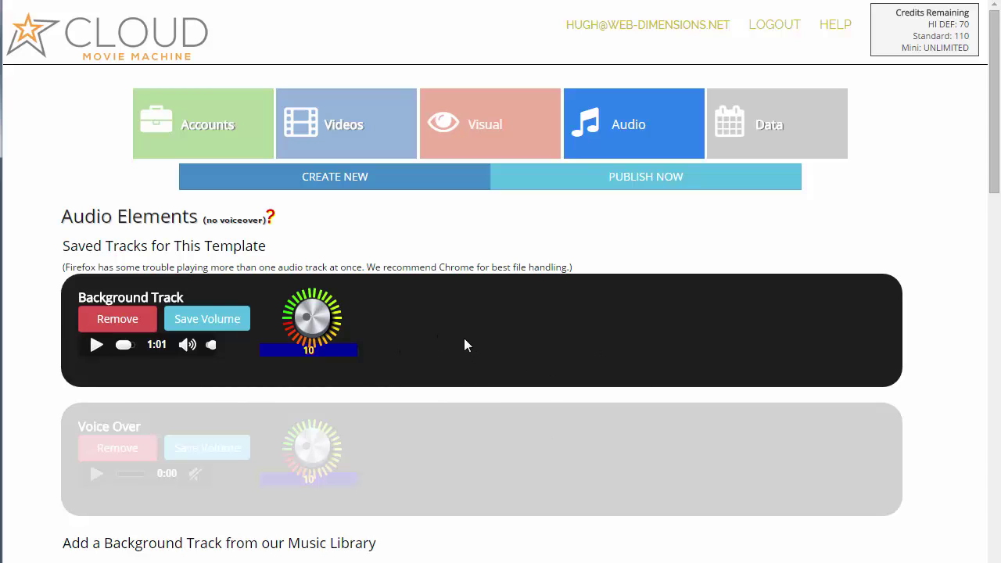
click(97, 346)
click(97, 348)
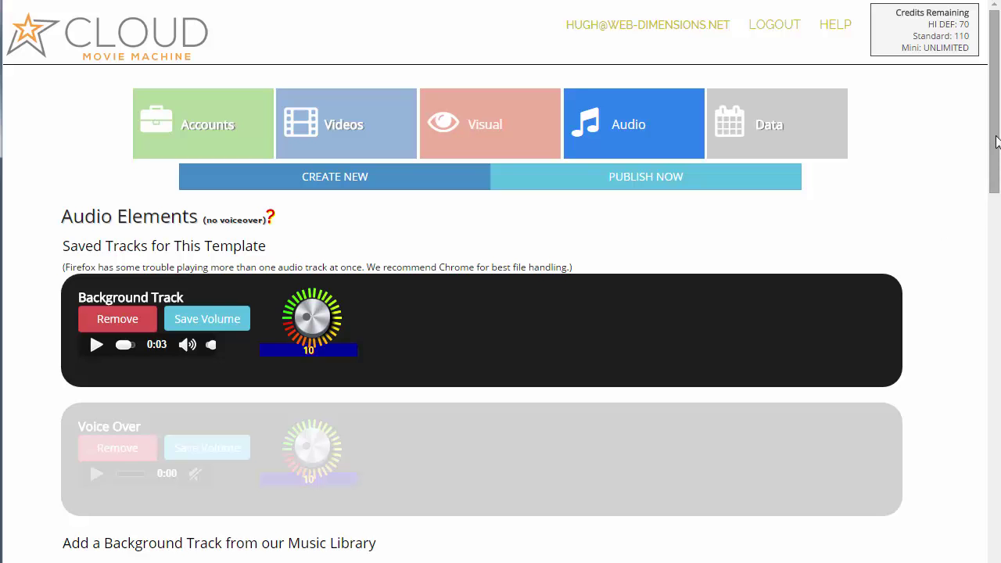
- Examine the audio upload instructions, including the accepted format and the required file names for background and voice-over tracks
drag(996, 141, 994, 326)
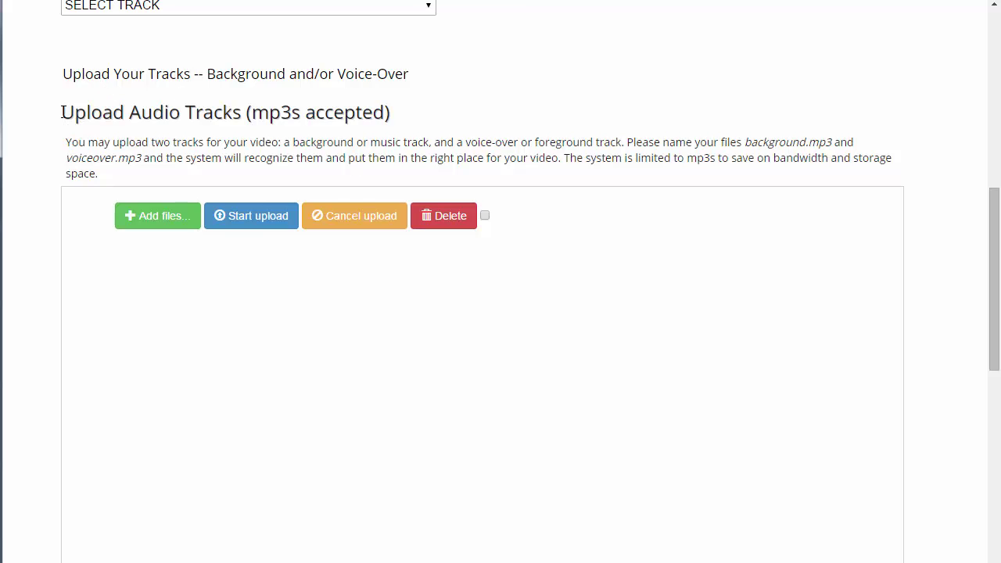
drag(145, 115, 401, 117)
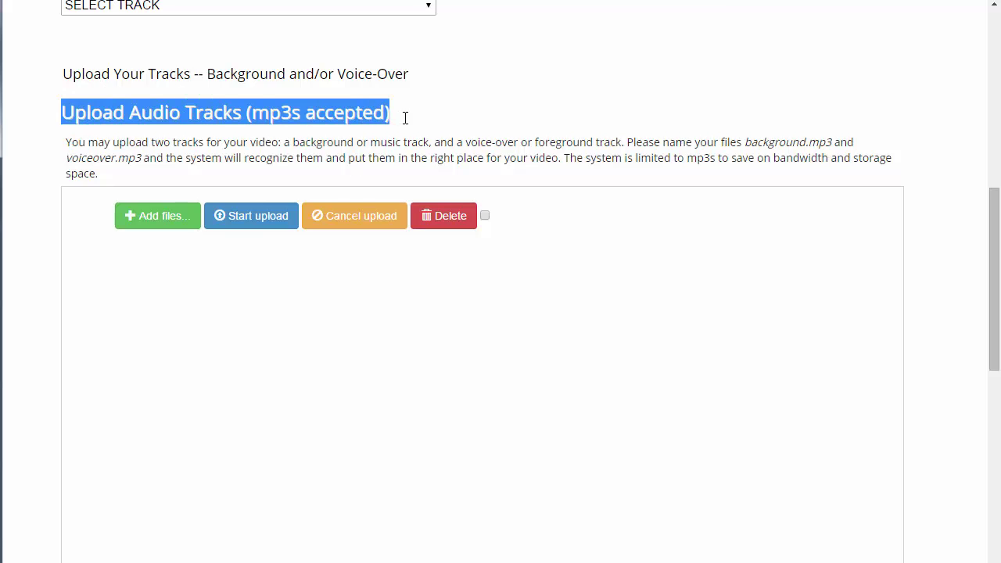
click(420, 114)
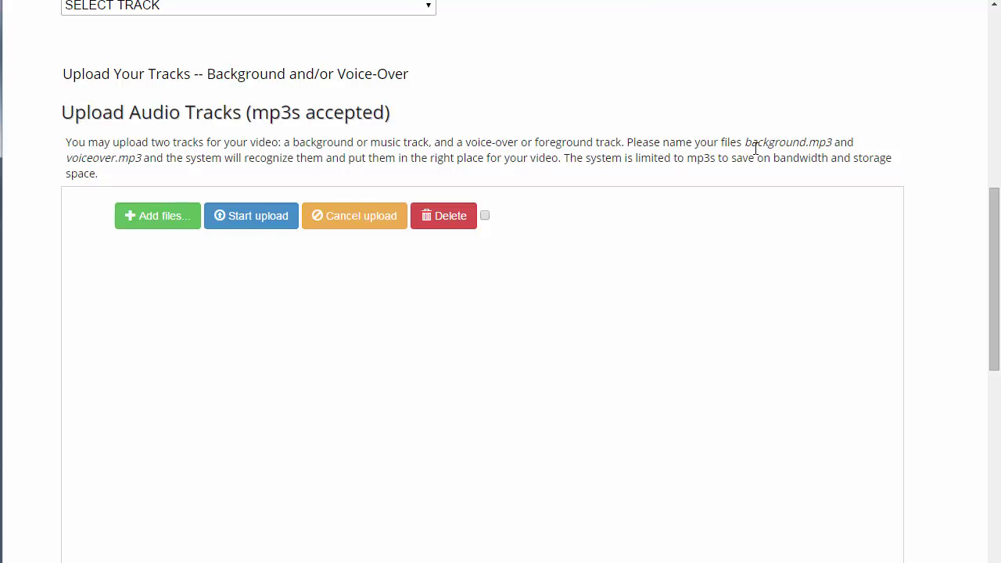
drag(747, 142, 832, 143)
click(818, 126)
drag(748, 144, 836, 140)
drag(66, 160, 142, 158)
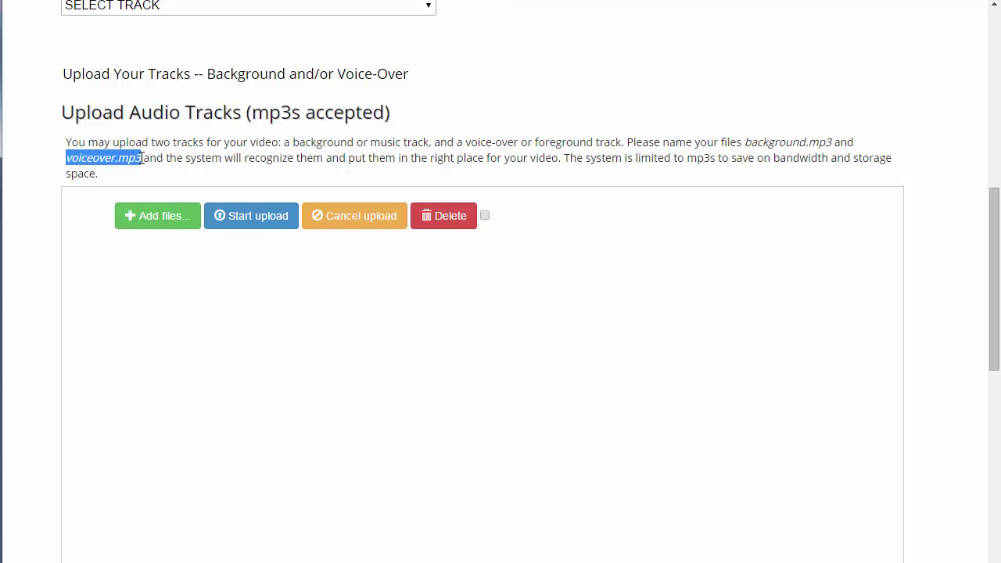
click(608, 126)
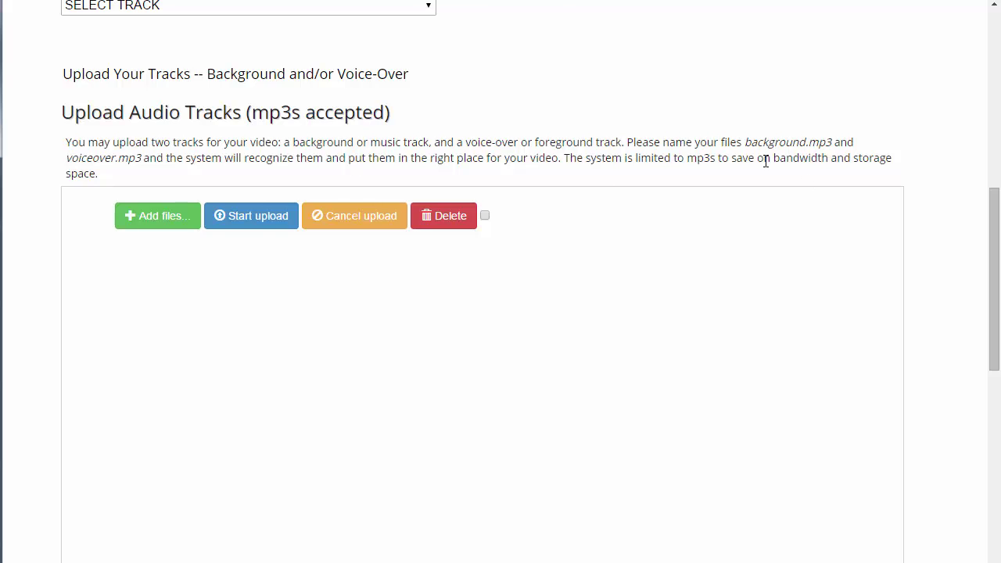
drag(747, 145, 833, 143)
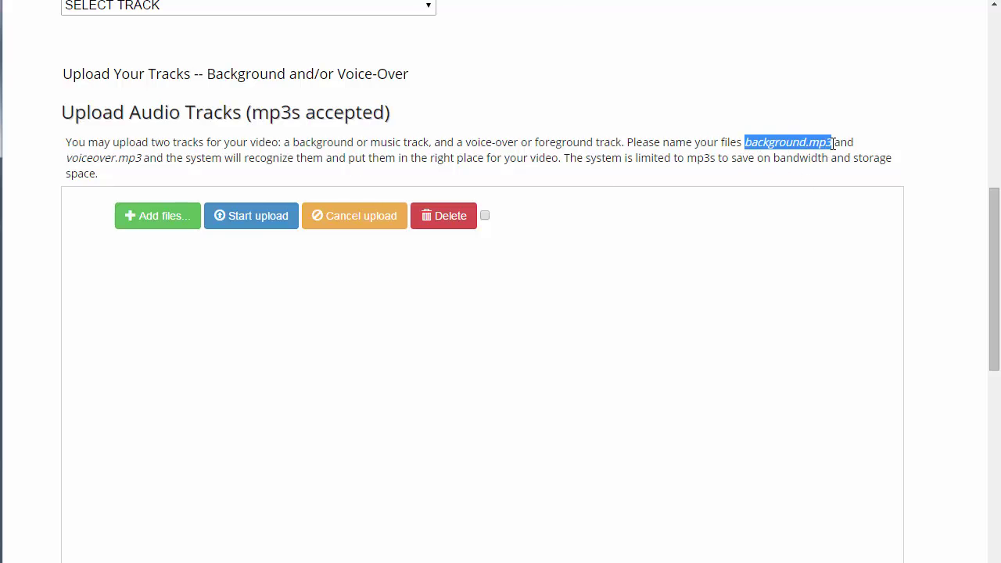
click(810, 117)
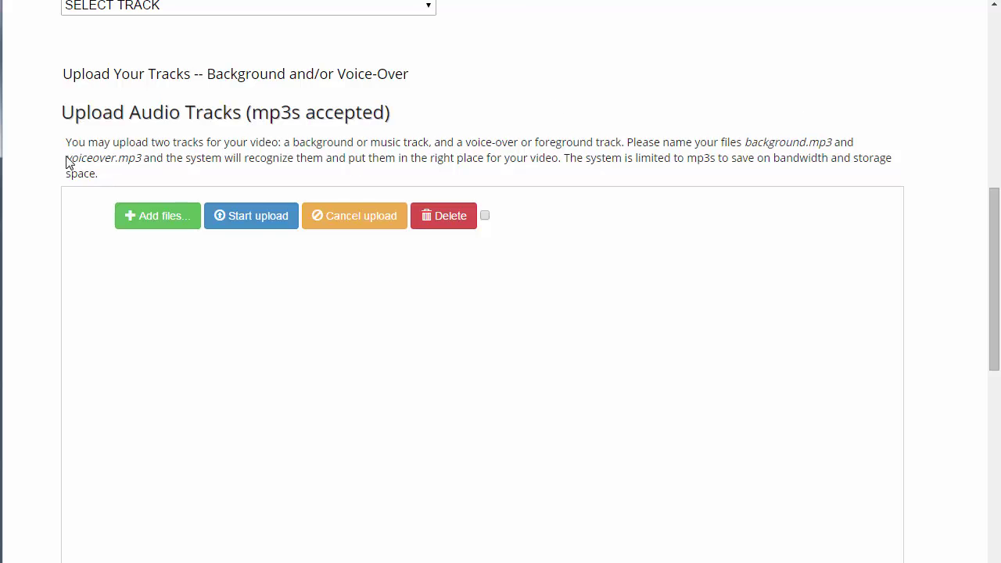
drag(67, 160, 142, 158)
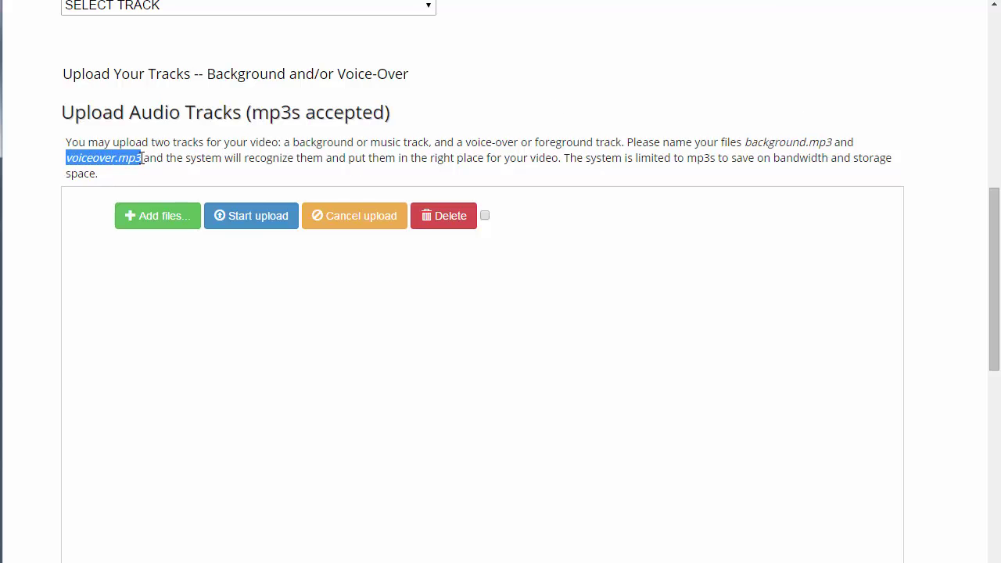
click(709, 136)
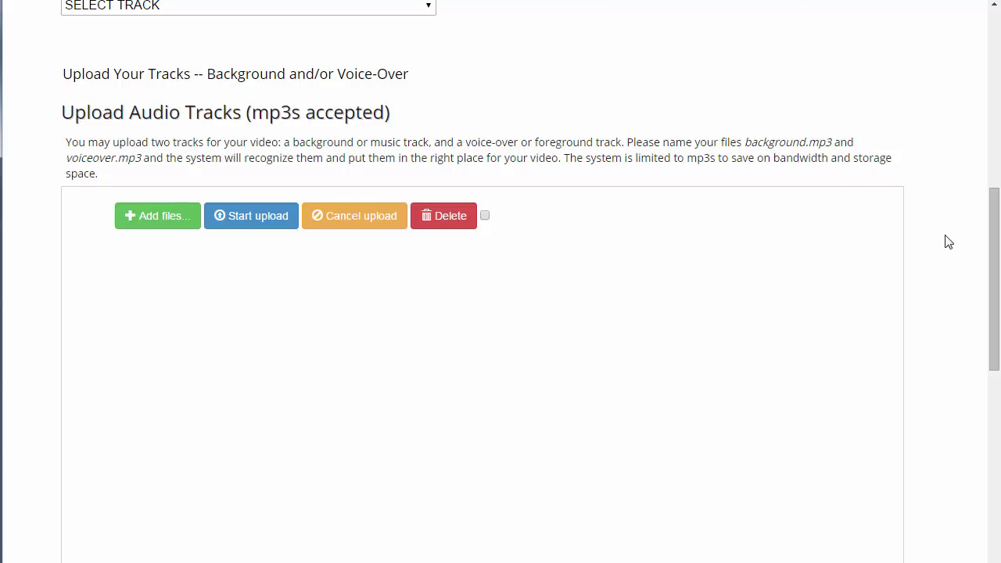
- Copy the opening passage of The Great Gatsby's Chapter 1, up to "wild, unknown men.", for the text-to-speech copy
drag(993, 208, 993, 314)
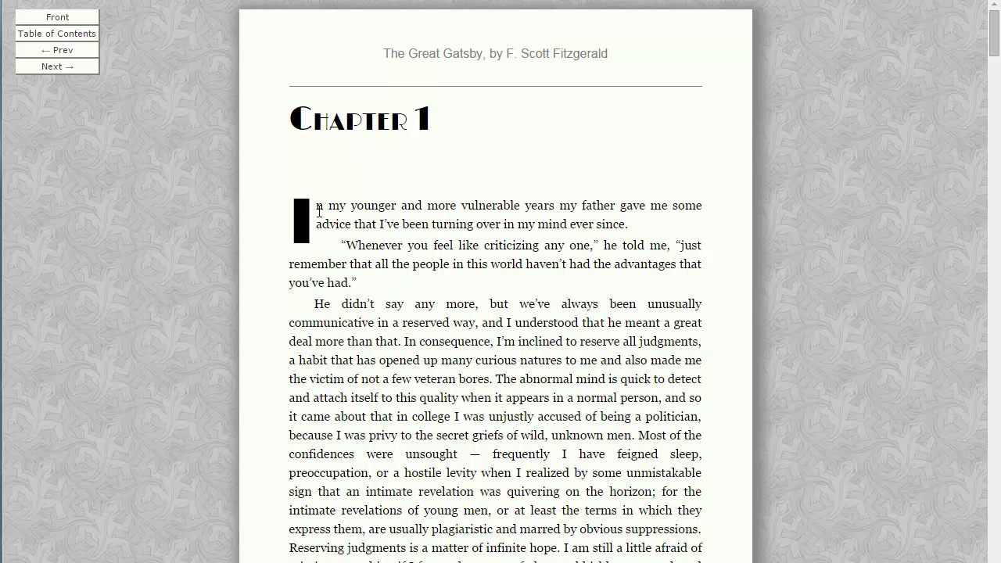
drag(319, 207, 636, 435)
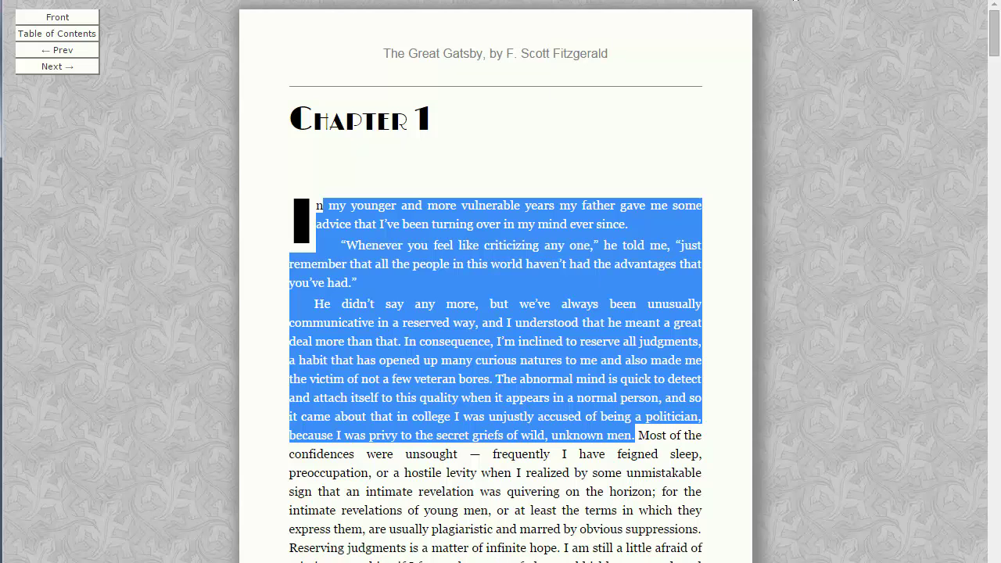
click(795, 2)
- Replace the text-to-speech copy with the copied passage and add "In" at its beginning
drag(114, 394, 12, 395)
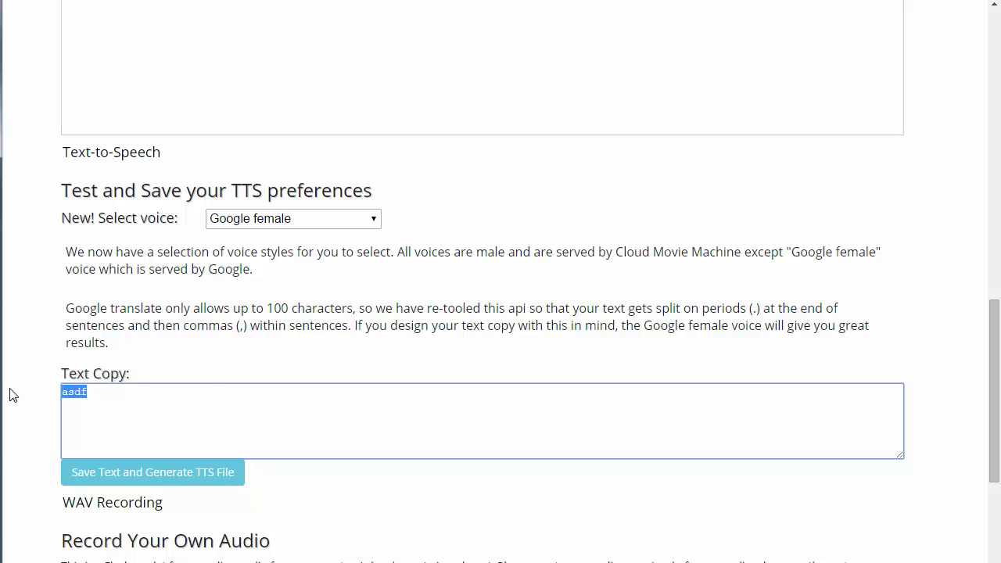
key(ctrl+v)
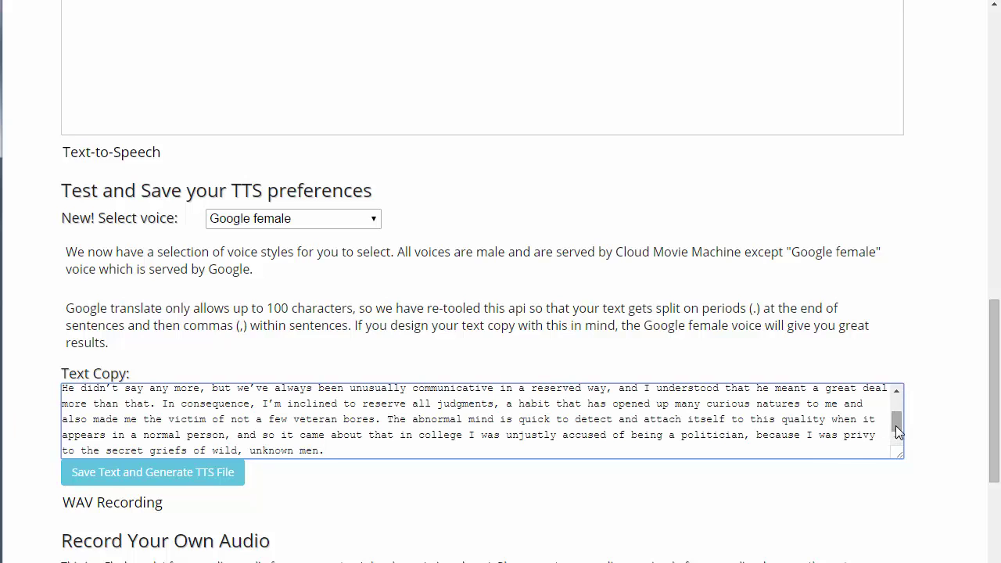
drag(895, 425, 899, 397)
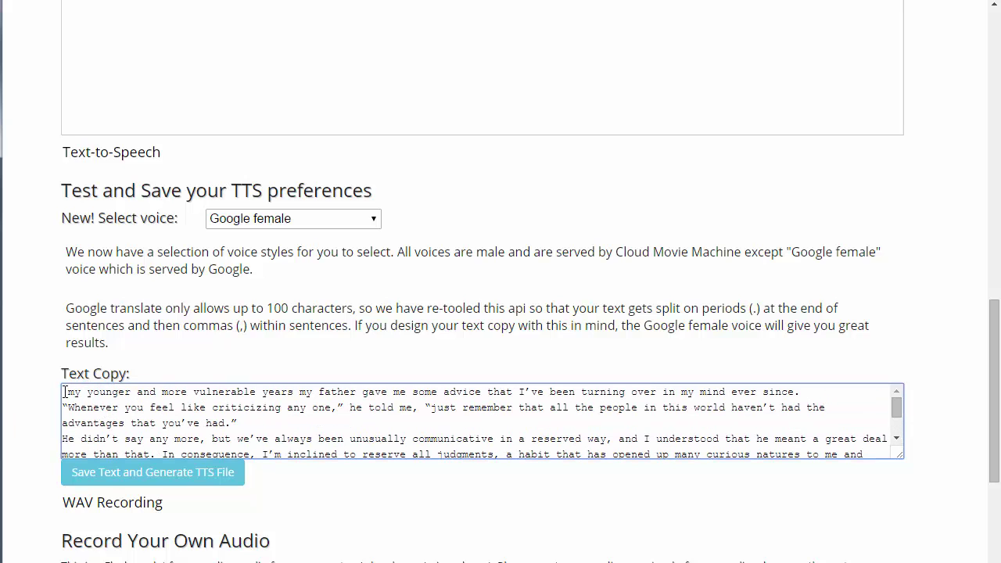
text(In)
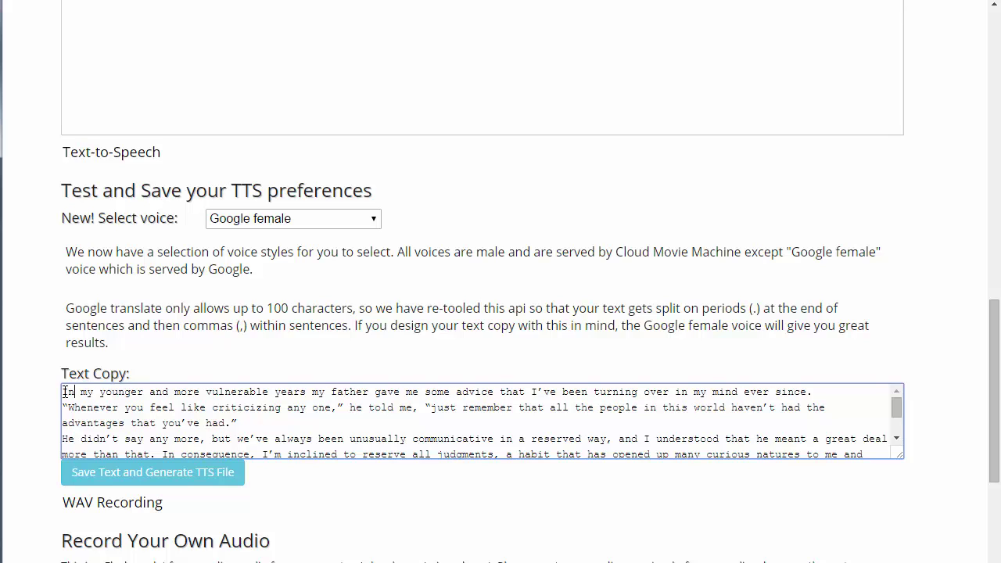
- Replace the text copy with the passage ending "a few veteran bores.", generate its TTS file with the Google female voice and play it briefly
key(ctrl+a)
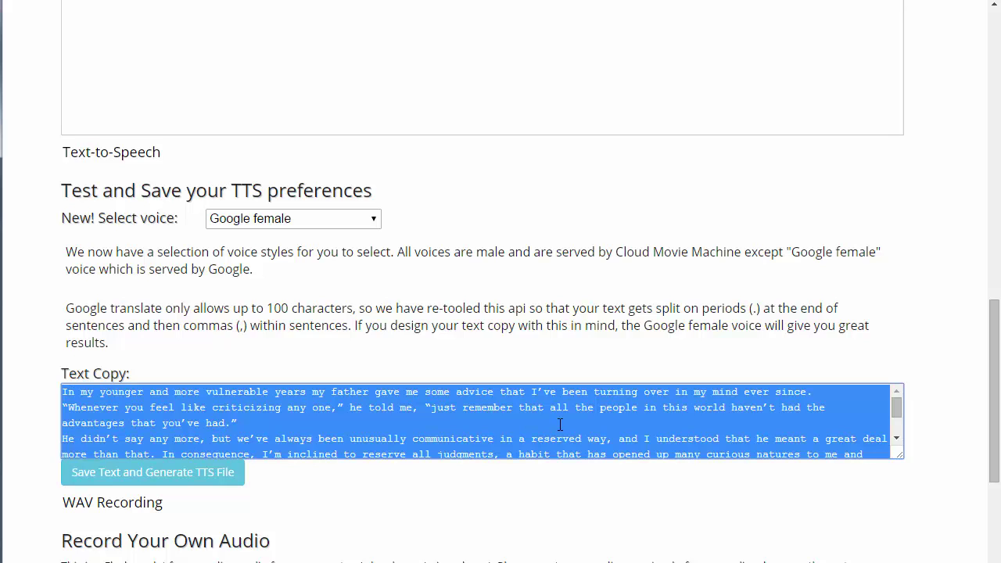
text(In my younger and more vulnerable years my father gave me some advice that I've been turning over in my mind ever since. "Whenever you feel like criticizing any one," he told me, "just remember that all the people in this world haven't had the advantages that you've had." He didn't say any more, but we've always been unusually communicative in a reserved way, and I understood that he meant a great deal more than that. In consequence, I'm inclined to reserve all judgments, a habit that has opened up many curious natures to me and also made me the victim of not a few veteran bores.)
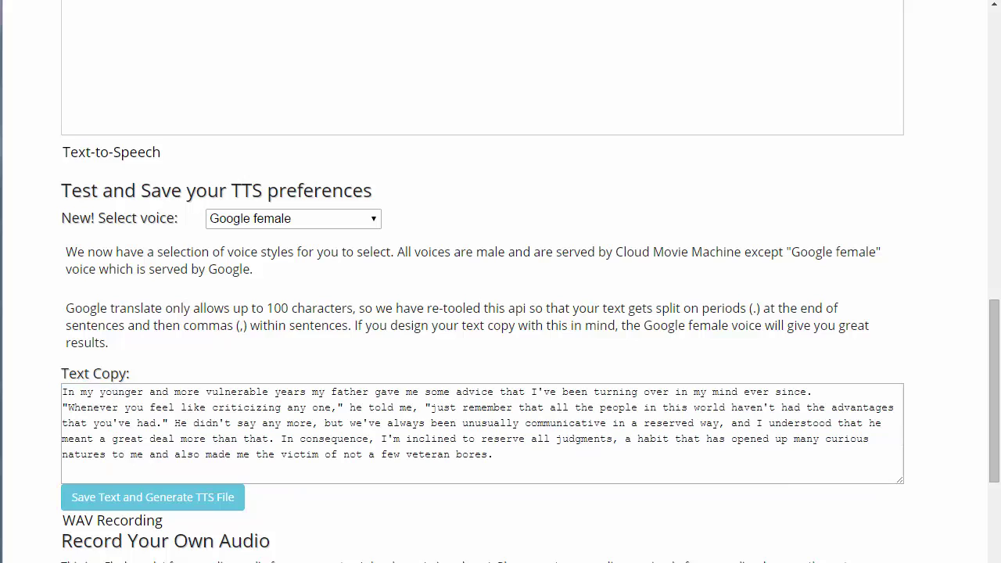
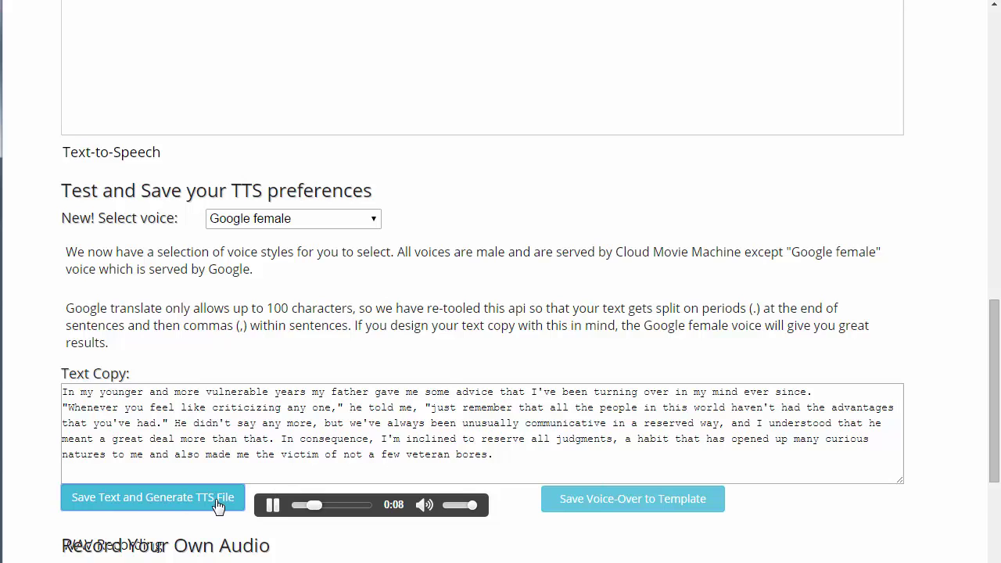
click(272, 505)
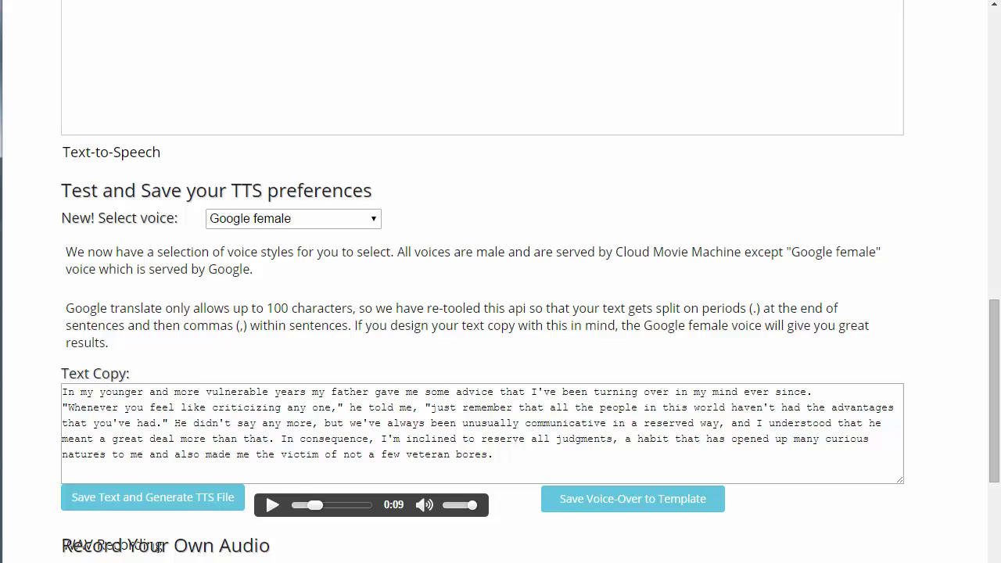
- Add commas after "years", "advice" and "world" in the text copy, and move the comma after "any one" outside the closing quotation mark
click(146, 393)
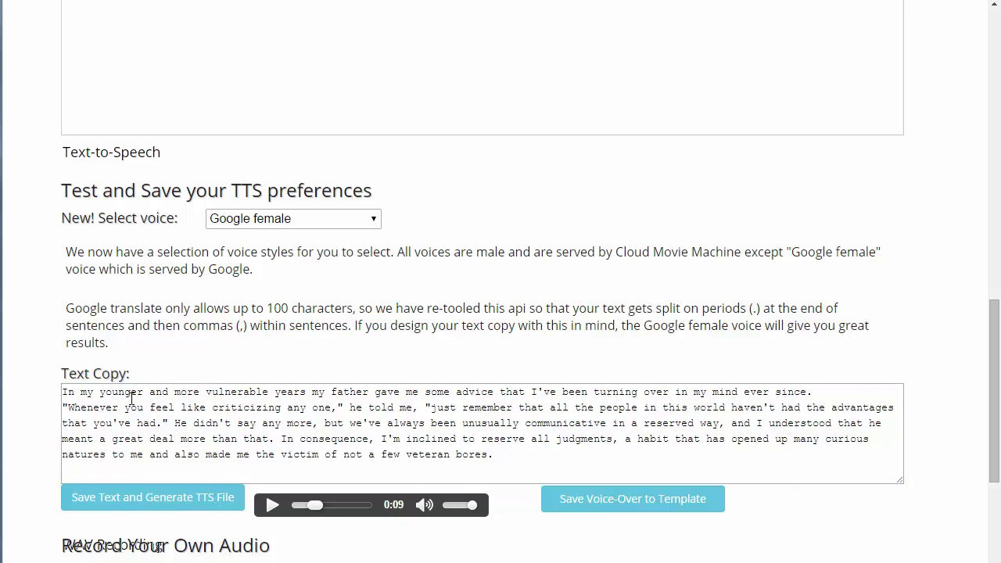
click(305, 395)
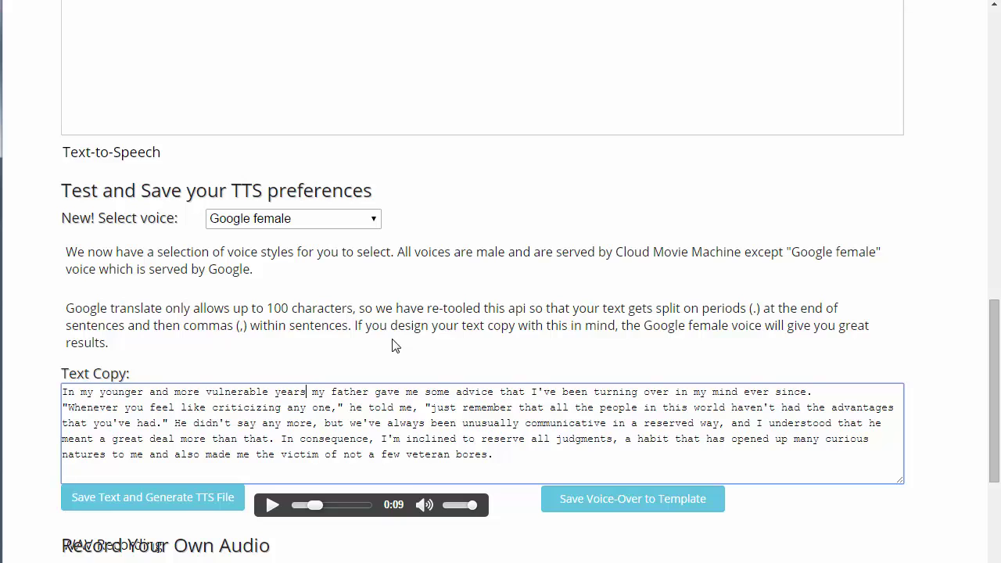
text(,)
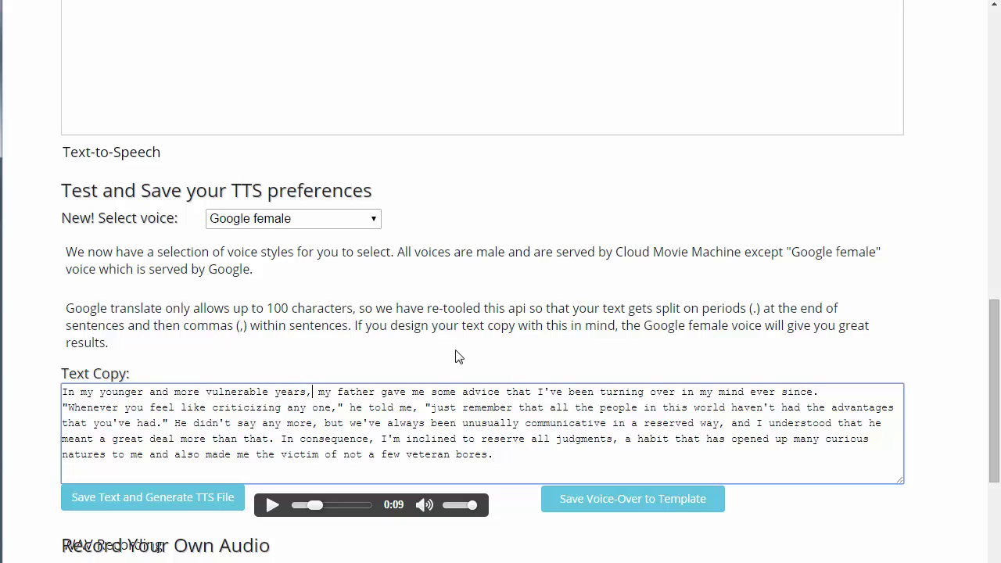
click(504, 395)
text(,)
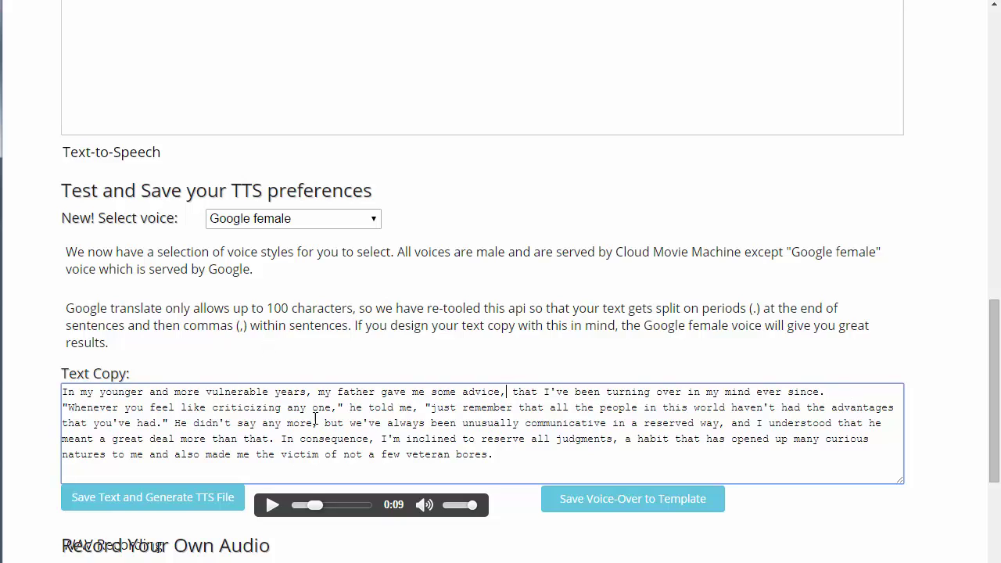
click(344, 407)
text(,)
key(BackSpace)
click(731, 408)
text(,)
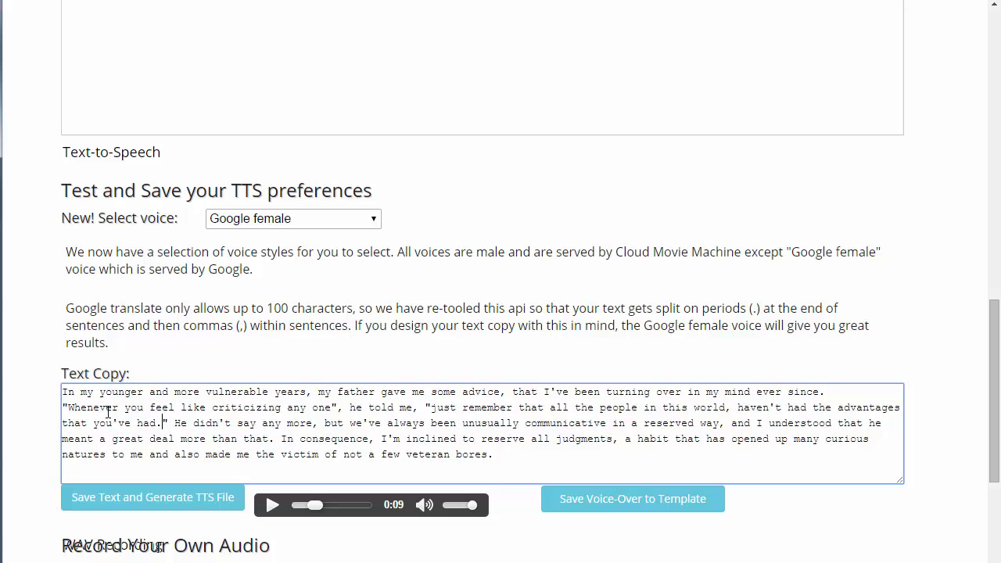
- Remove all quotation marks around the father's quoted words, from "Whenever" through "that you've had."
key(Delete)
click(69, 407)
key(BackSpace)
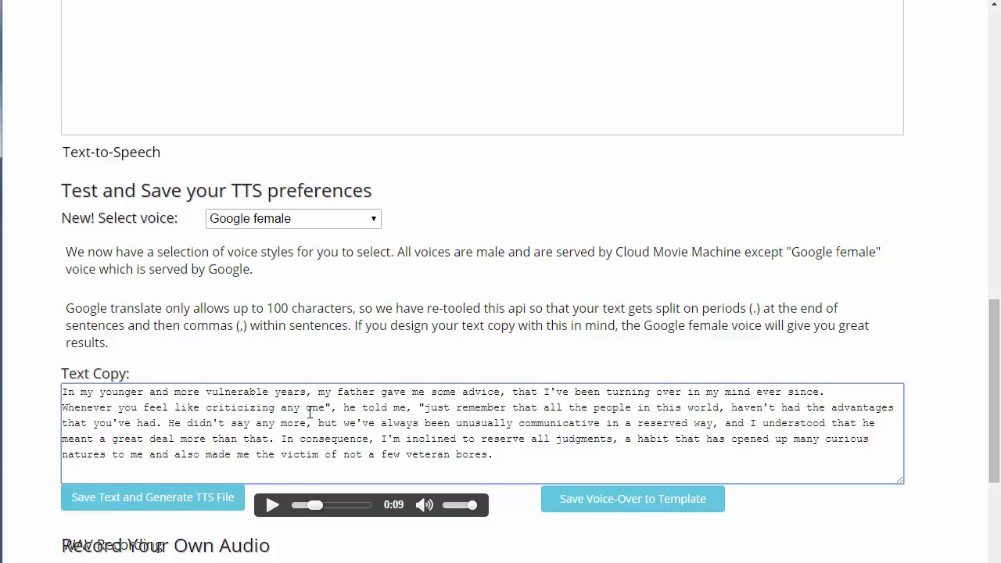
click(324, 407)
key(Delete)
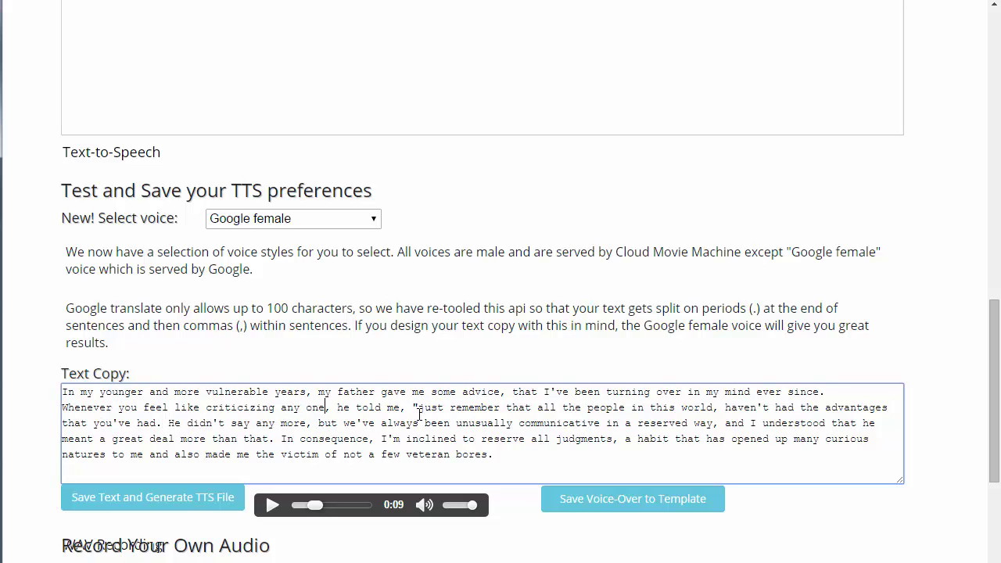
click(413, 408)
key(Delete)
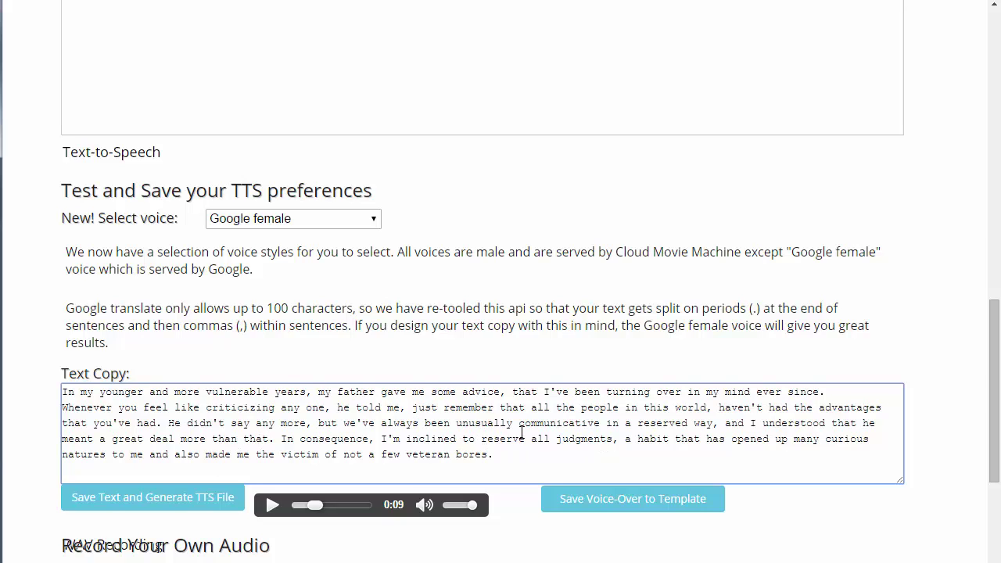
- Add commas after "communicative", "understood" and "natures to me", and regenerate the TTS file for a short preview
click(599, 426)
text(,)
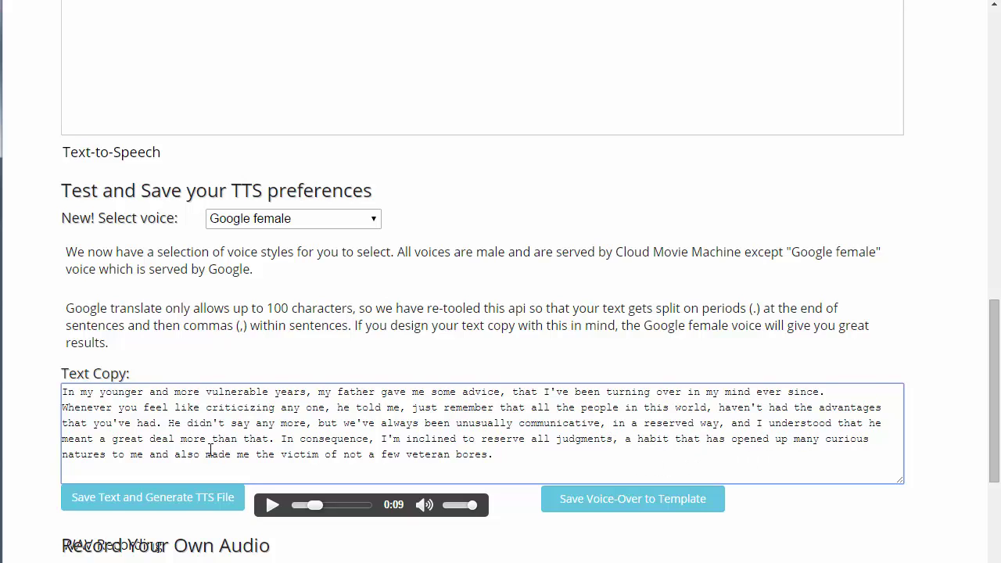
click(832, 427)
text(,)
text(,)
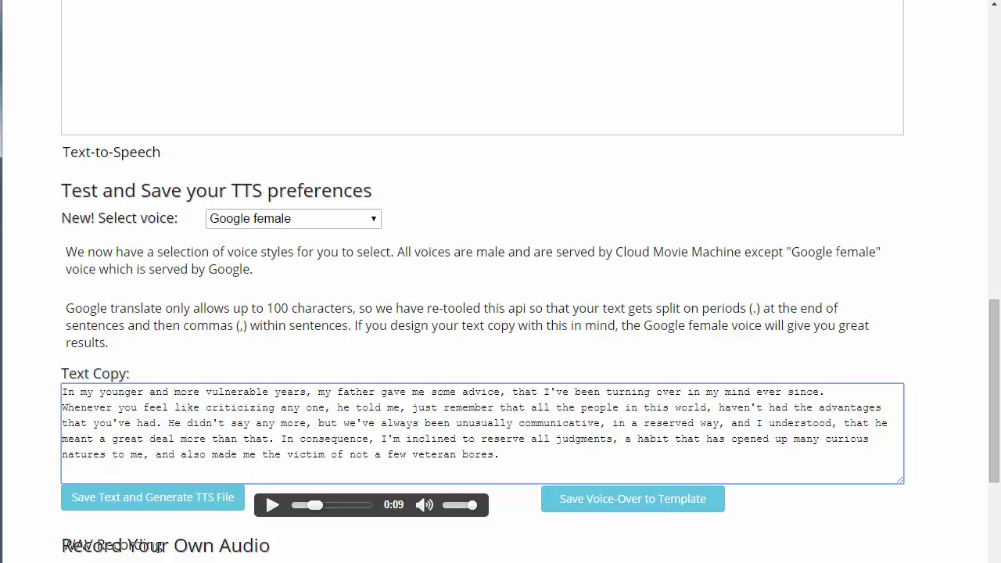
click(164, 509)
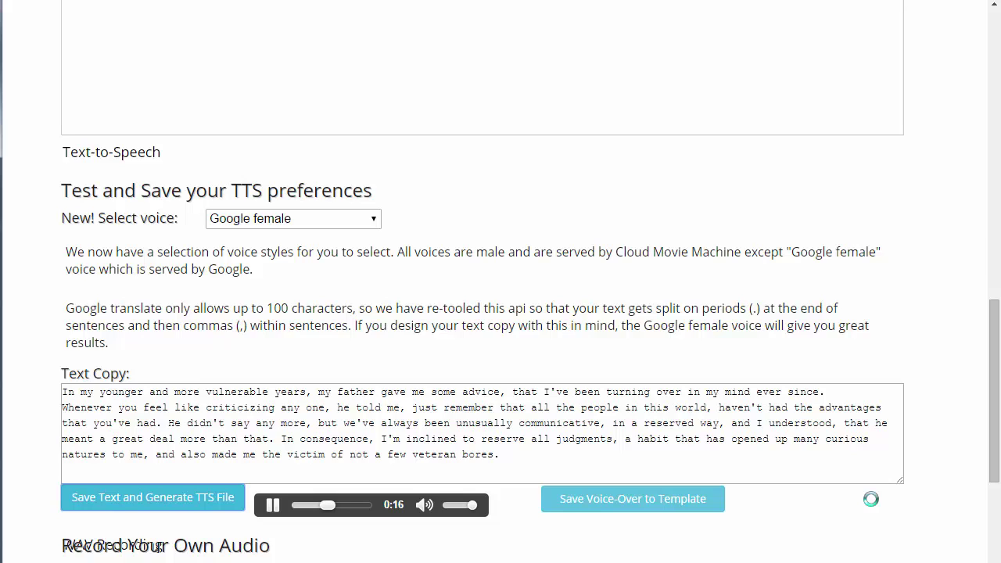
click(272, 505)
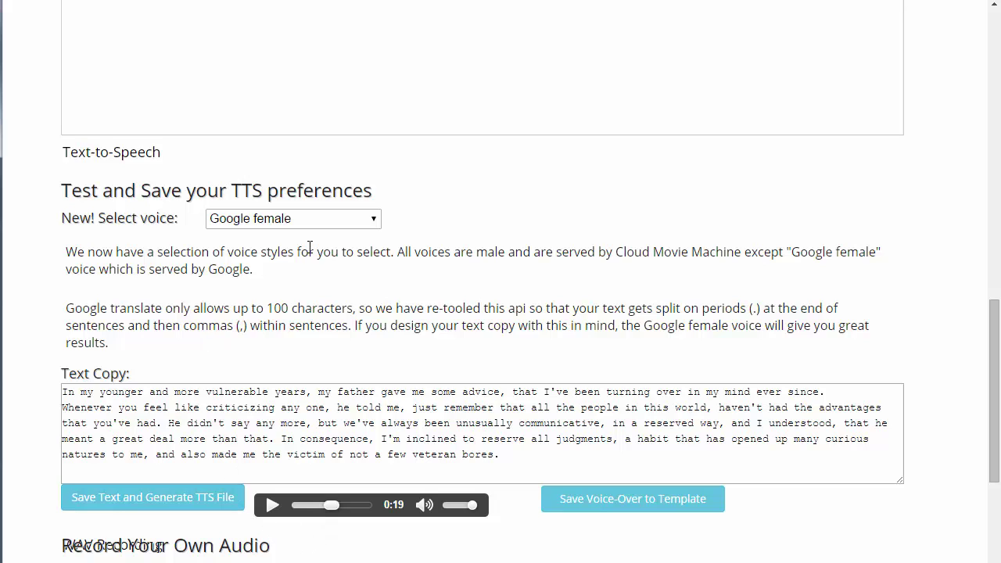
- Try the experimental voice at the start of the voice list by generating the TTS file with it and playing it briefly
click(359, 224)
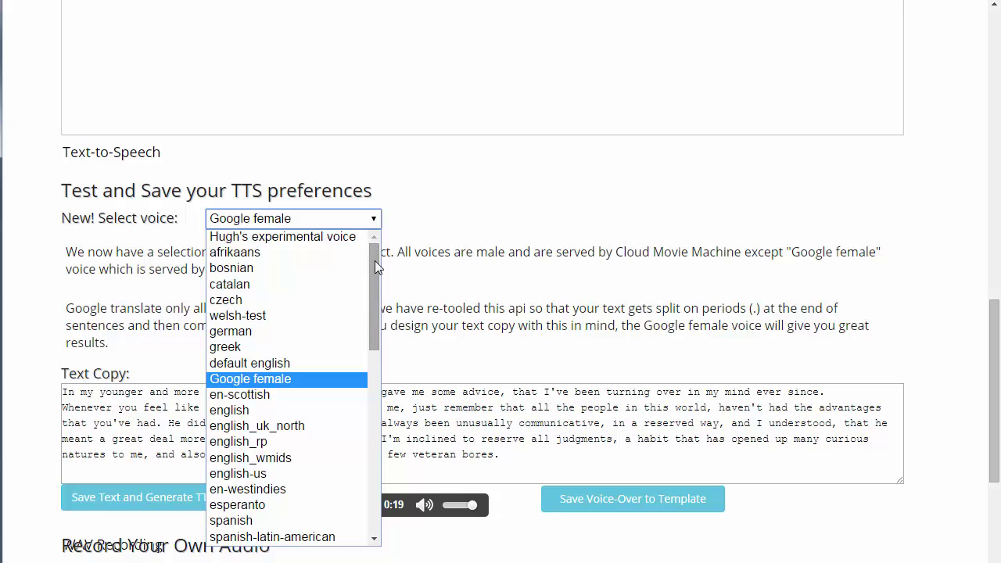
mouse_move(374, 260)
mouse_down()
mouse_move(377, 457)
mouse_move(383, 246)
mouse_up()
click(300, 235)
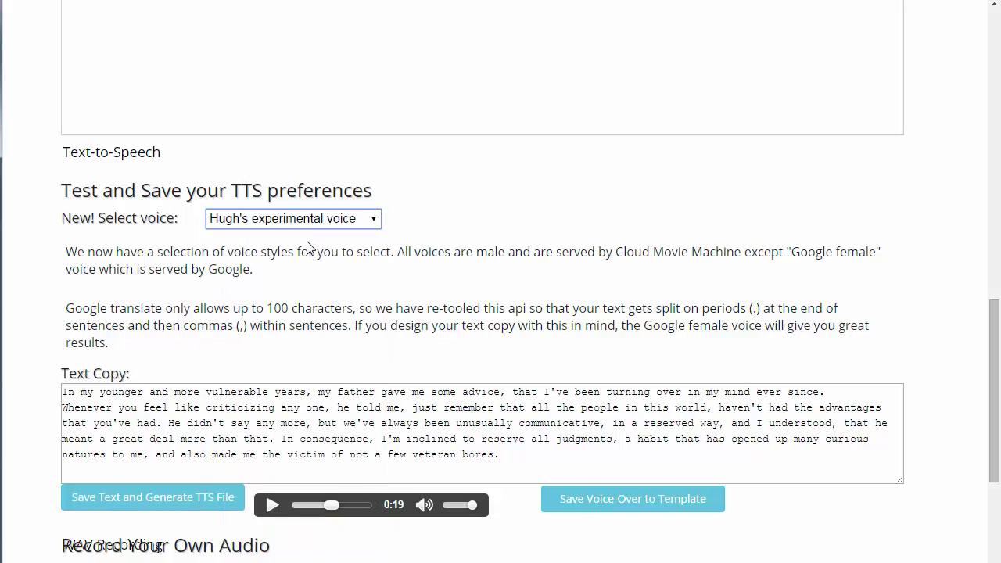
click(107, 503)
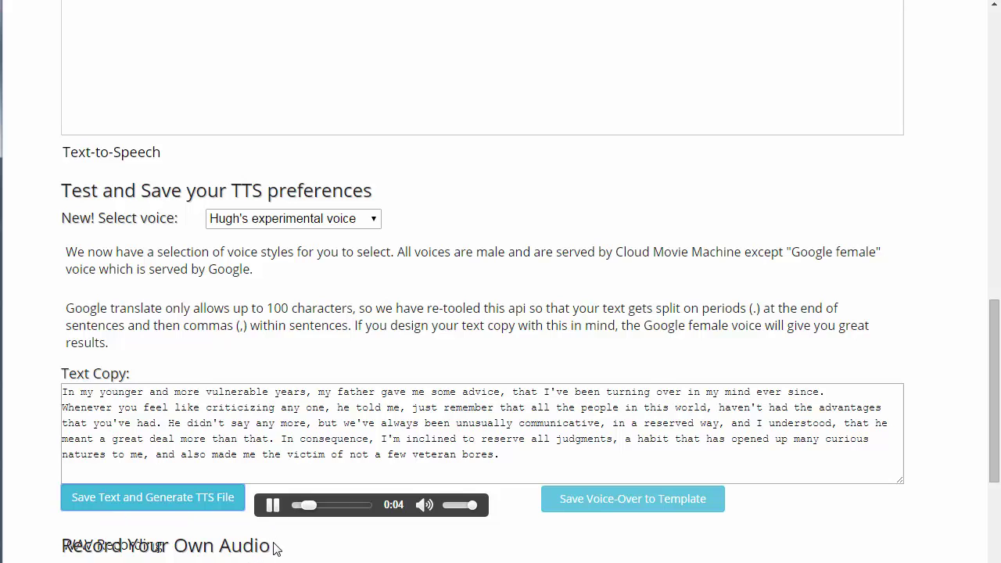
click(273, 505)
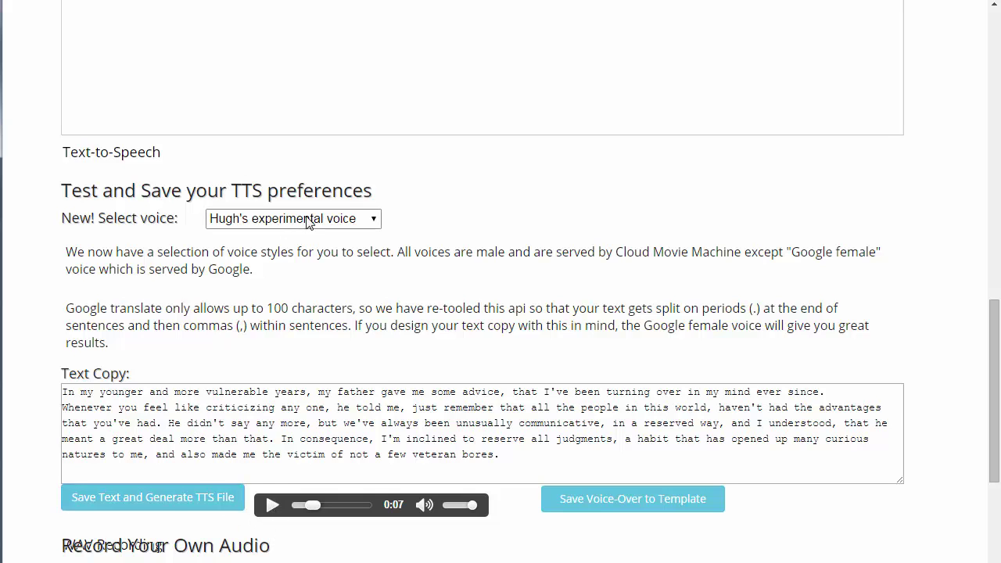
click(344, 219)
drag(373, 282, 365, 469)
scroll(376, 391, up, 10)
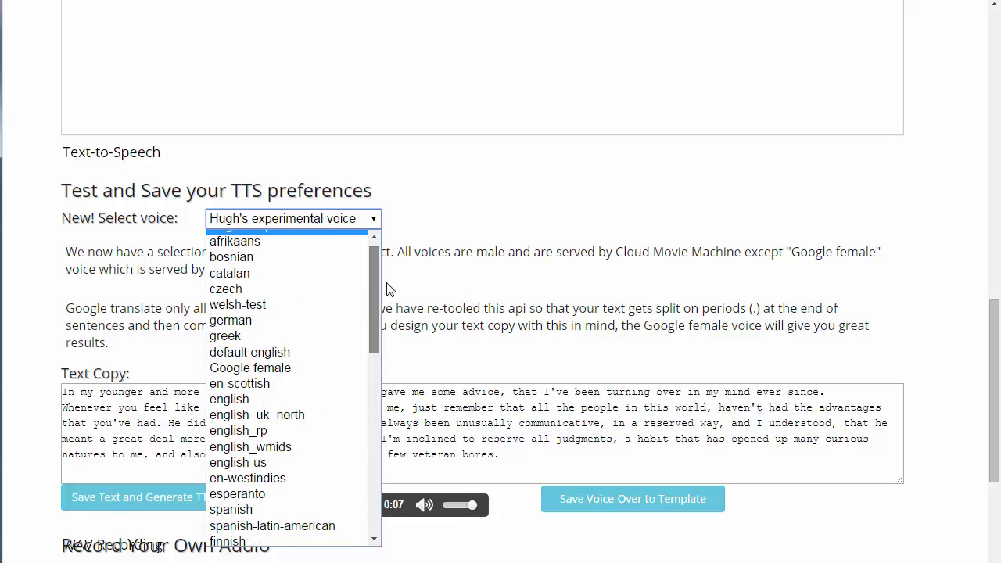
scroll(375, 287, down, 2)
scroll(375, 286, up, 2)
click(461, 285)
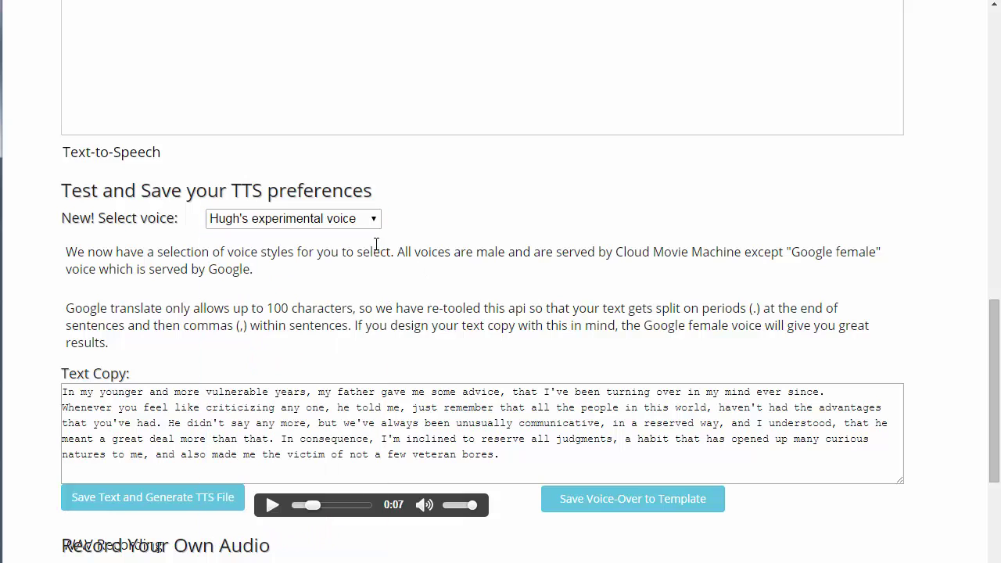
- Regenerate the TTS file with the Google female voice and save it to the template as the voice-over
click(373, 219)
mouse_move(371, 271)
mouse_down()
mouse_move(391, 481)
mouse_move(390, 270)
mouse_up()
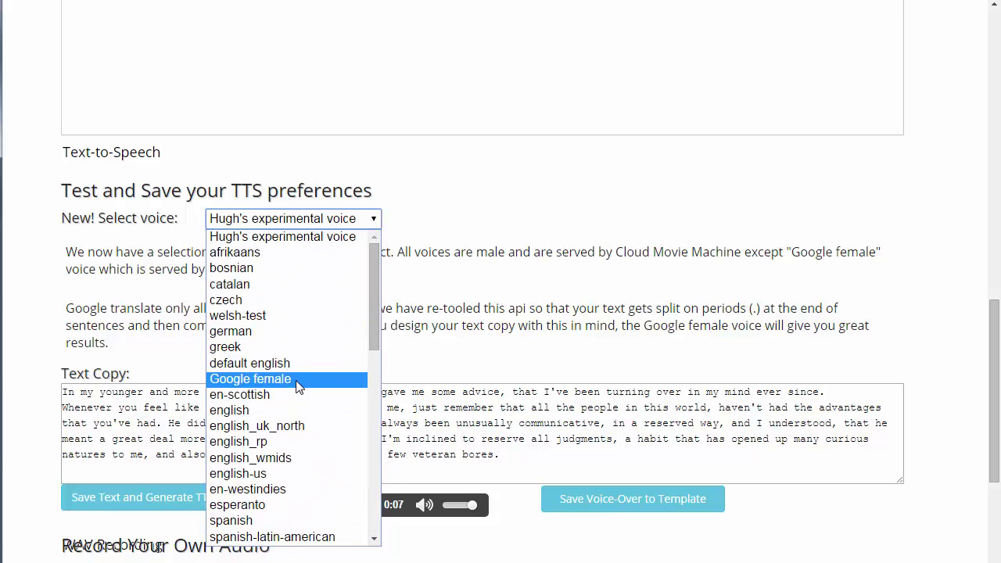
click(258, 378)
click(175, 505)
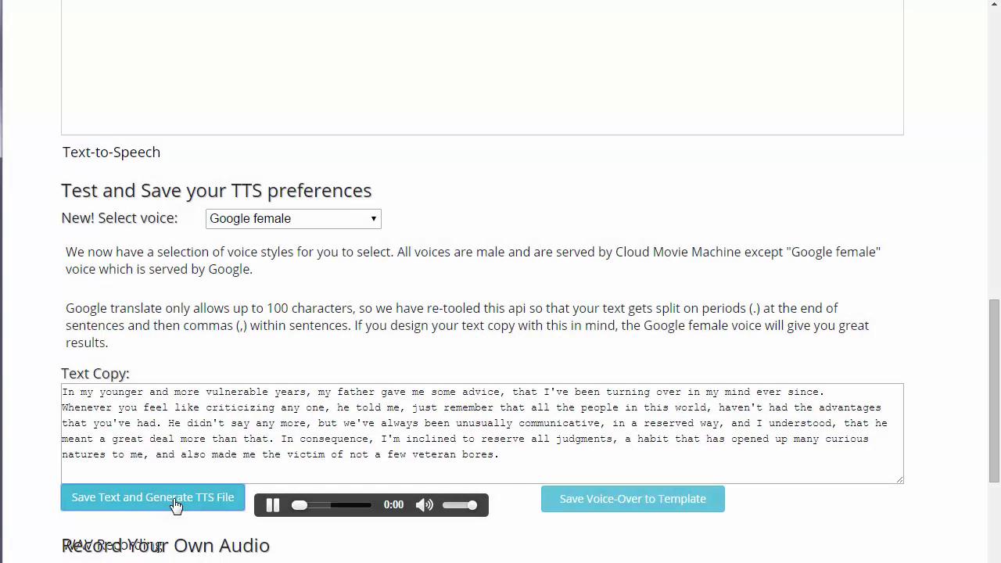
click(272, 505)
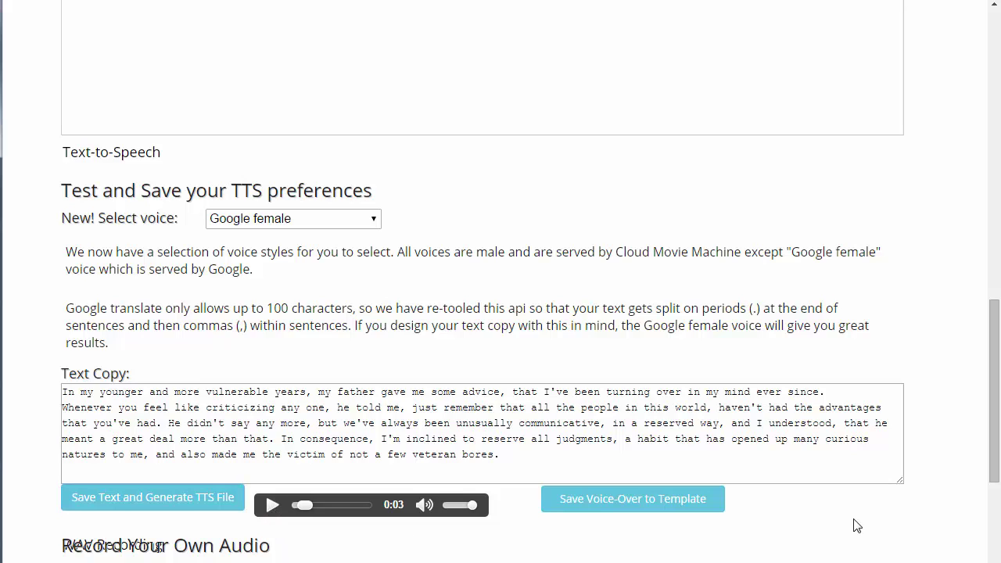
click(621, 503)
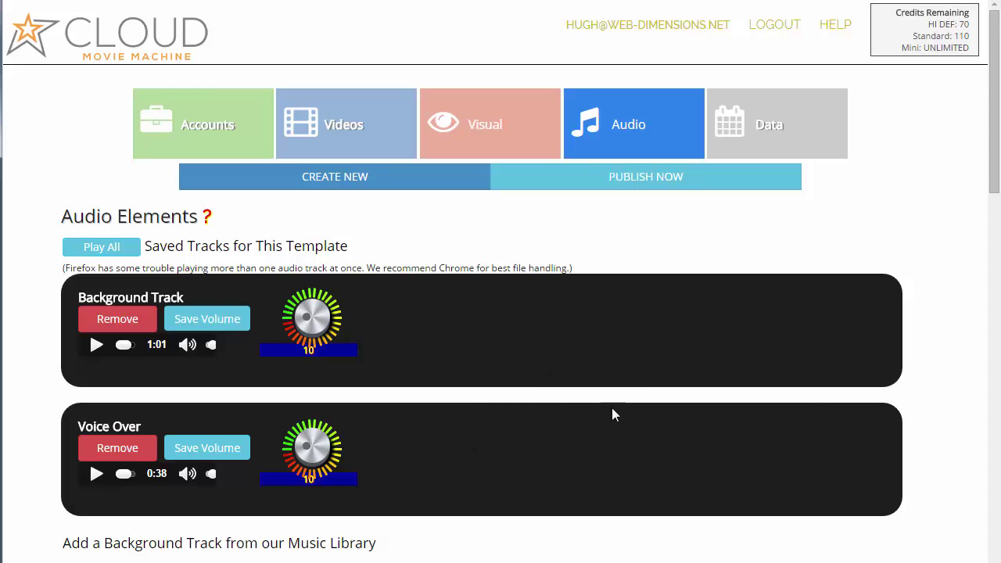
- Play the saved background track and voice-over briefly, first separately and then together
click(97, 346)
click(97, 345)
click(97, 474)
click(97, 477)
click(94, 249)
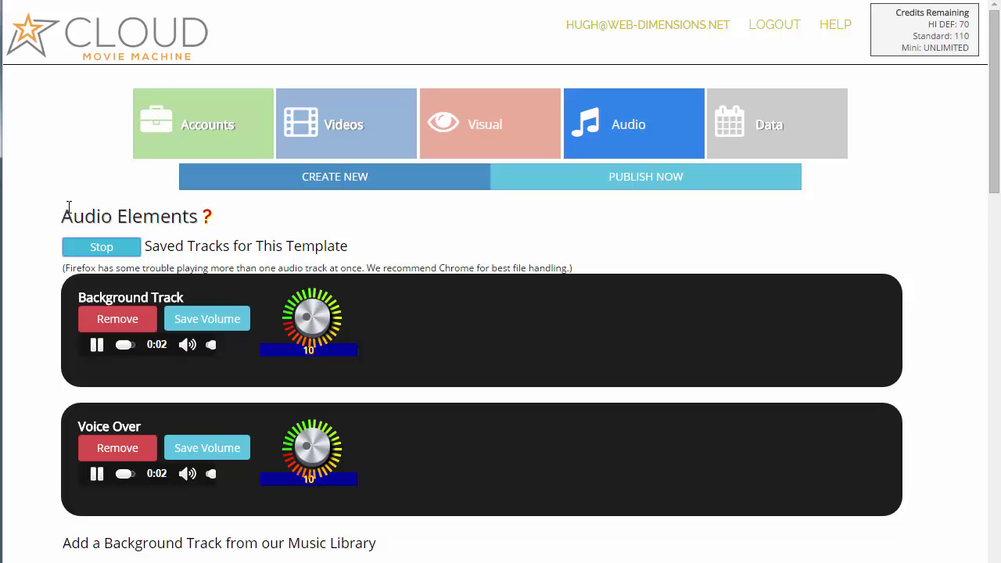
click(102, 247)
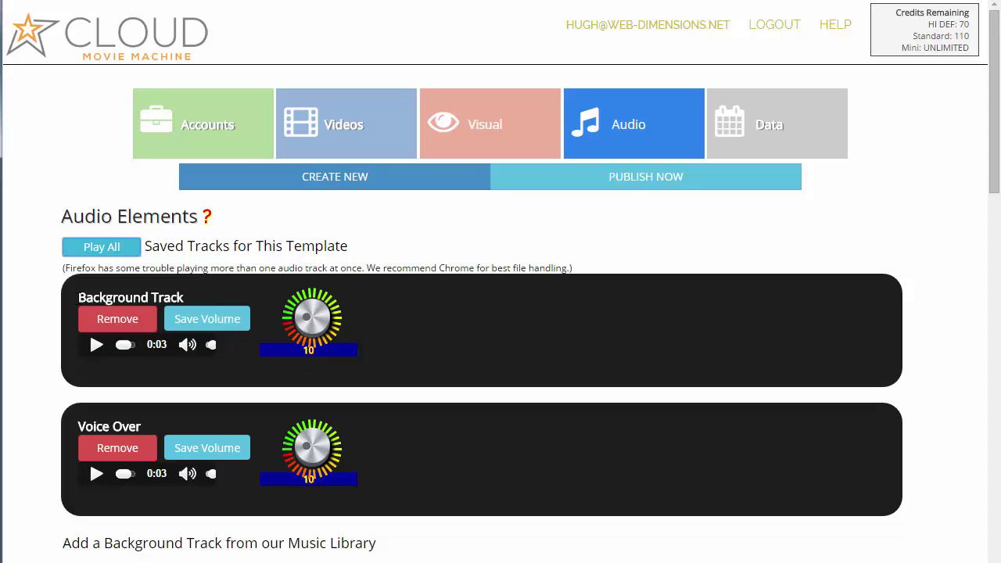
- Set the background track's volume to 5 while both tracks play together, and stop the playback
click(97, 248)
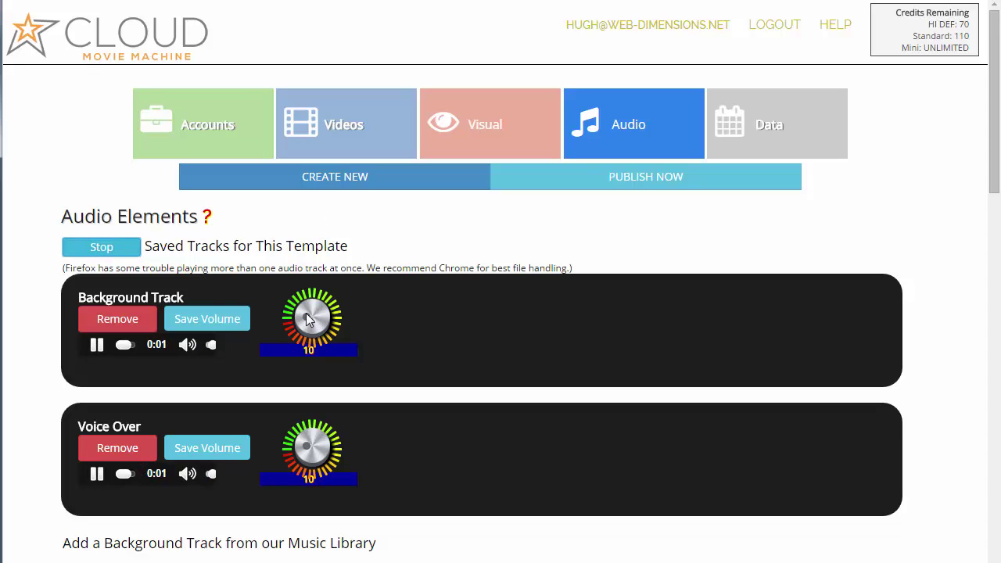
click(311, 312)
mouse_move(313, 313)
mouse_down()
mouse_move(336, 319)
mouse_move(321, 316)
mouse_move(325, 325)
mouse_up()
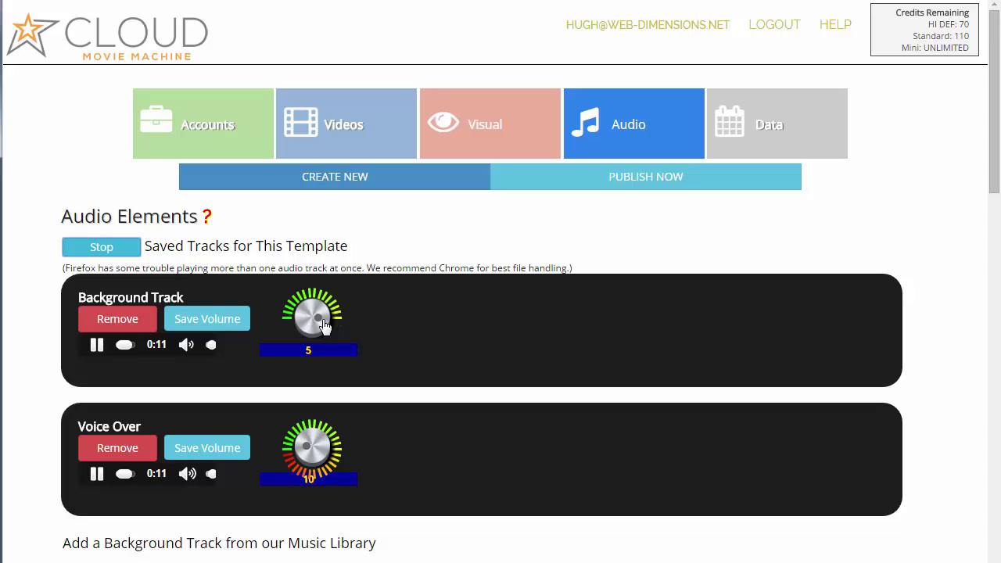
click(101, 252)
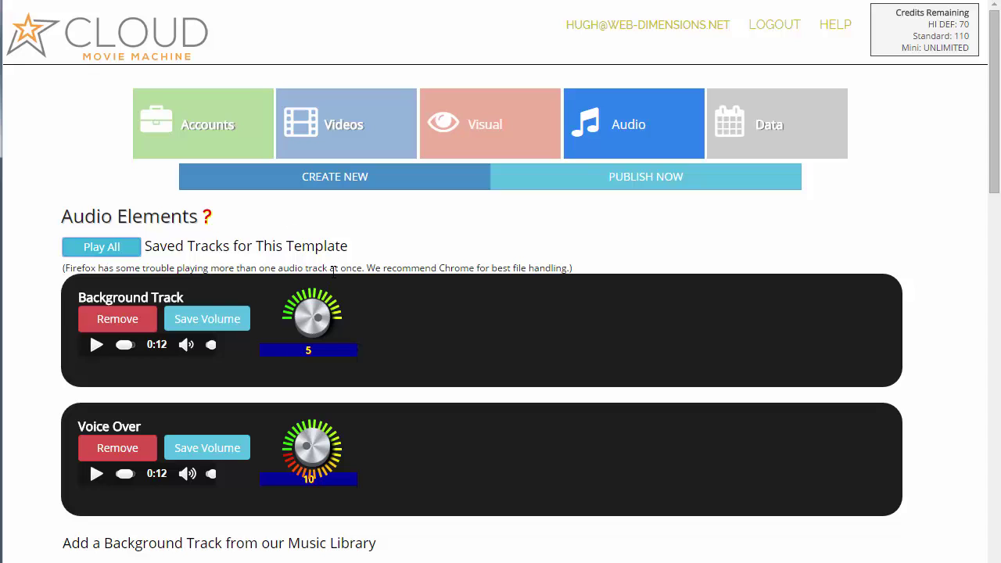
- Save the volumes of the background track and the voice-over, and play both tracks together briefly to check the mix
click(205, 319)
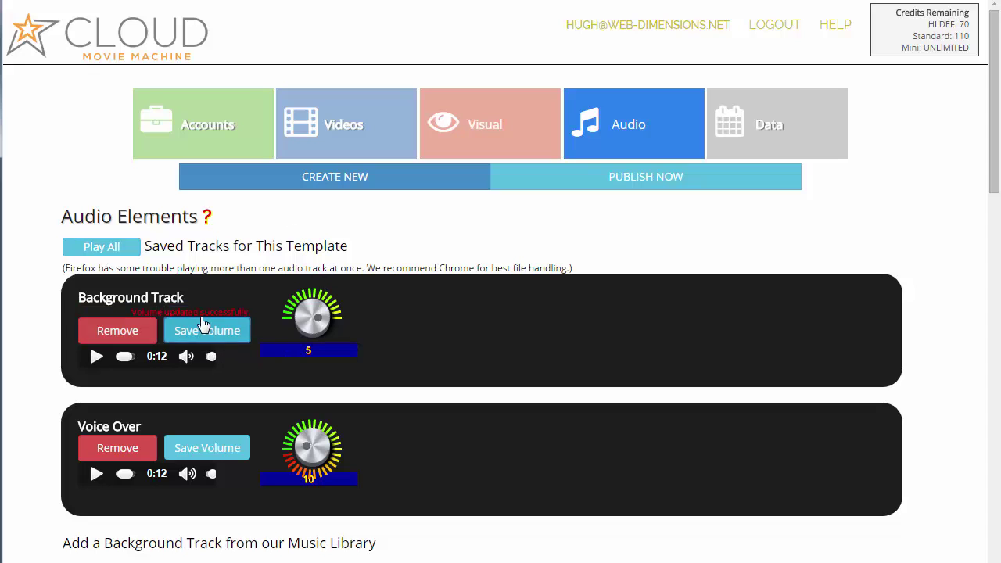
click(202, 449)
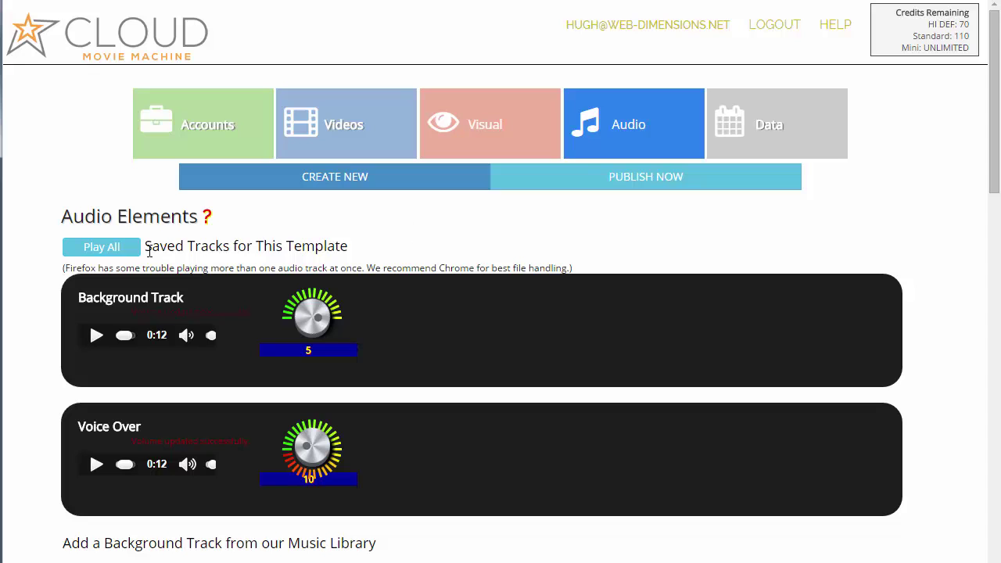
click(123, 255)
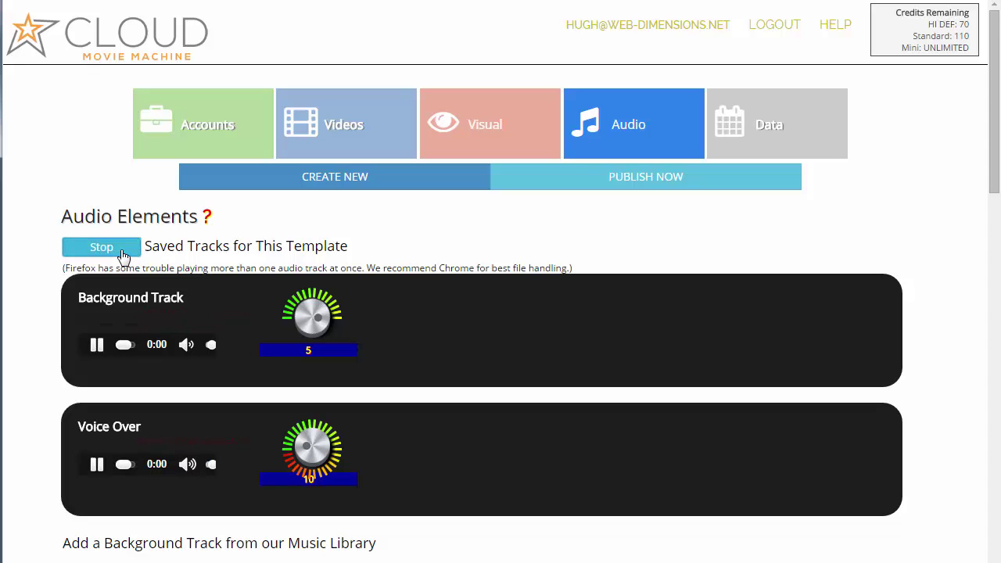
click(122, 250)
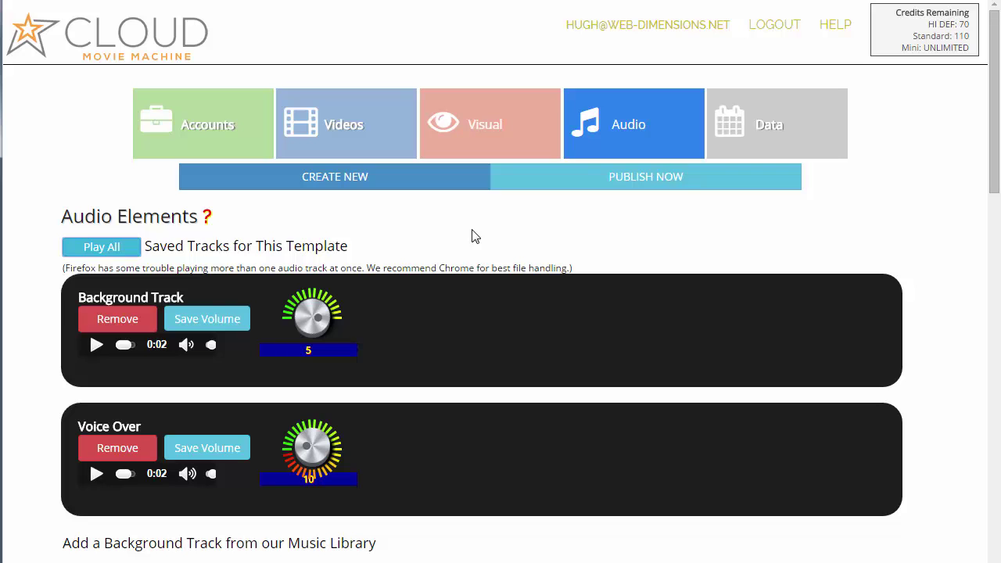
- Regenerate the video preview with the saved audio tracks, watch its opening, and close the preview window
click(627, 182)
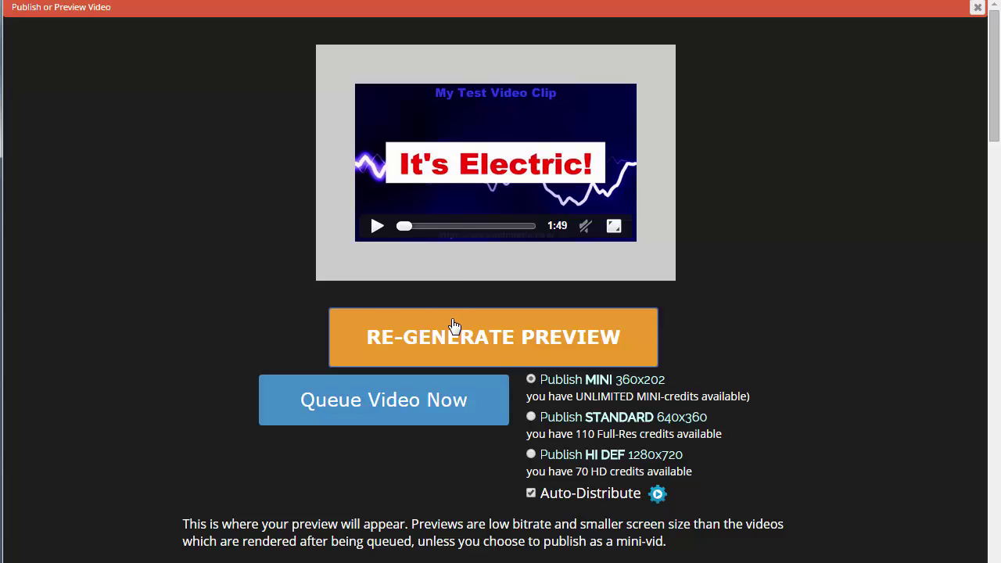
click(453, 325)
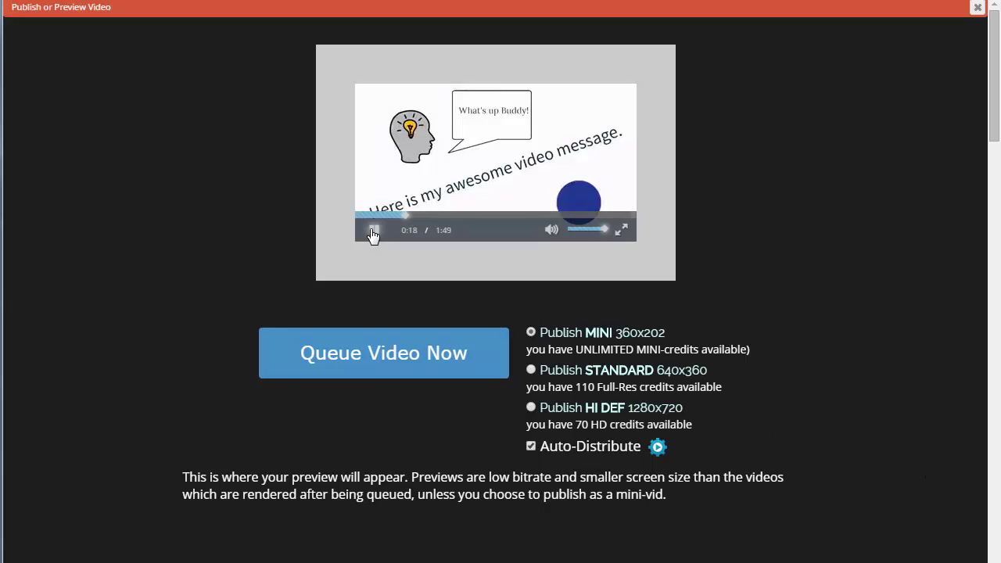
click(373, 231)
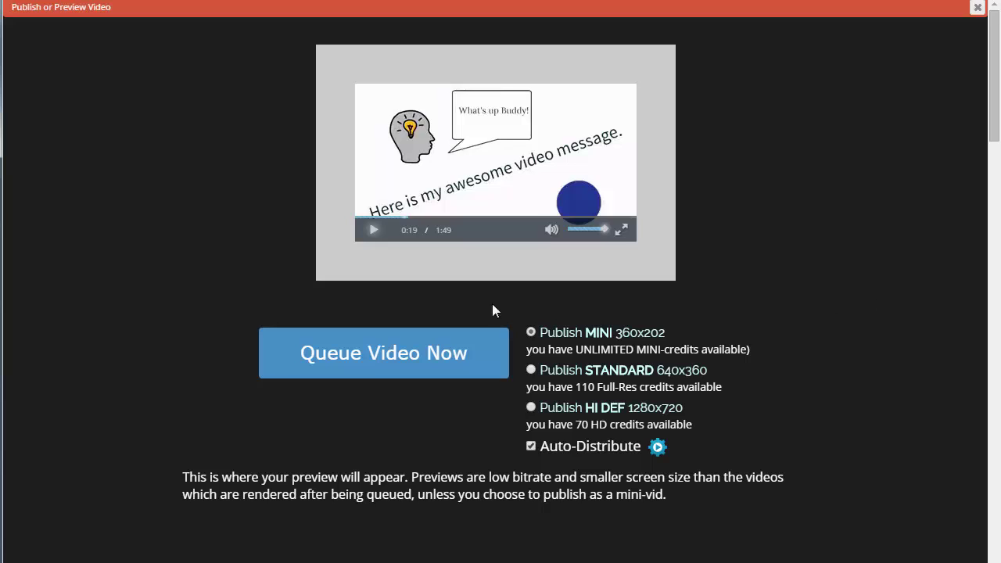
click(976, 7)
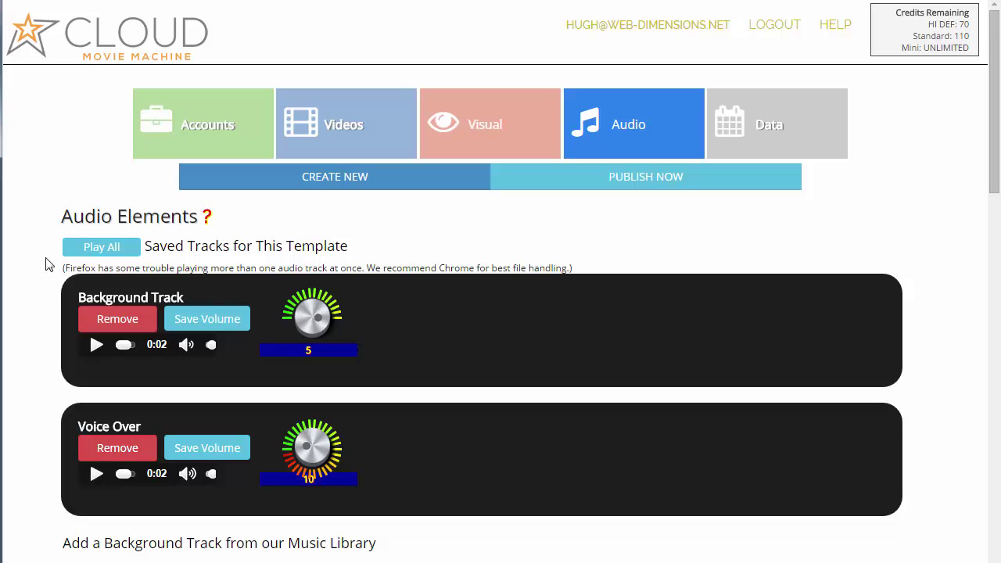
- Remove the voice-over track from the template and confirm its deletion
click(116, 450)
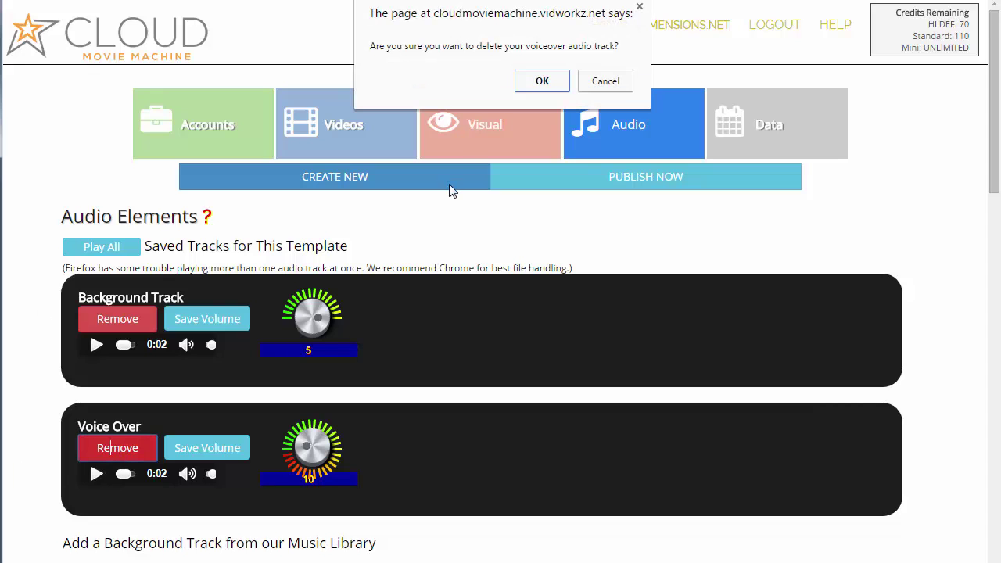
click(543, 79)
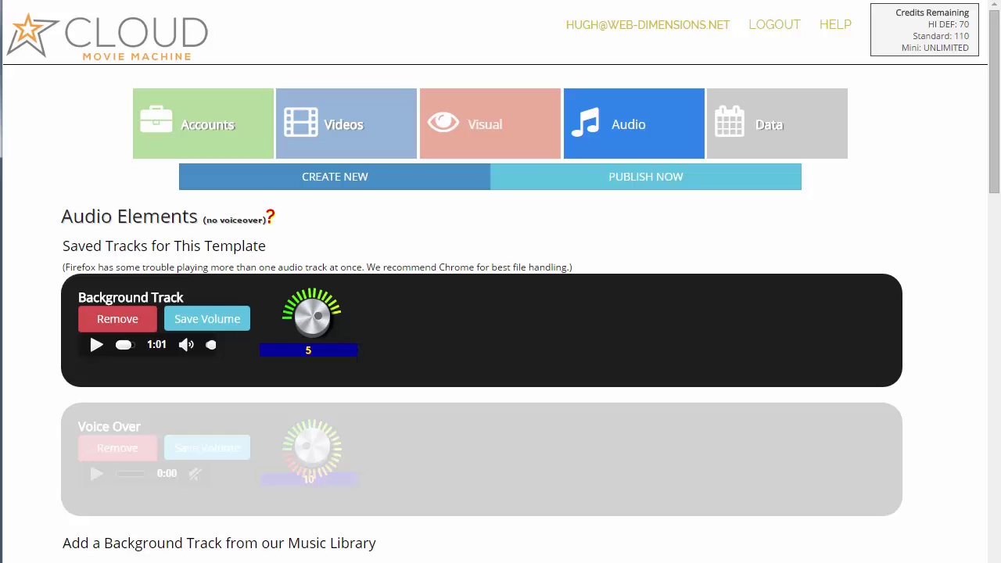
- Create a recording preview under Record Your Own Audio and record a microphone voice-over alongside it
scroll(991, 211, down, 1)
drag(991, 211, 994, 547)
scroll(995, 548, down, 3)
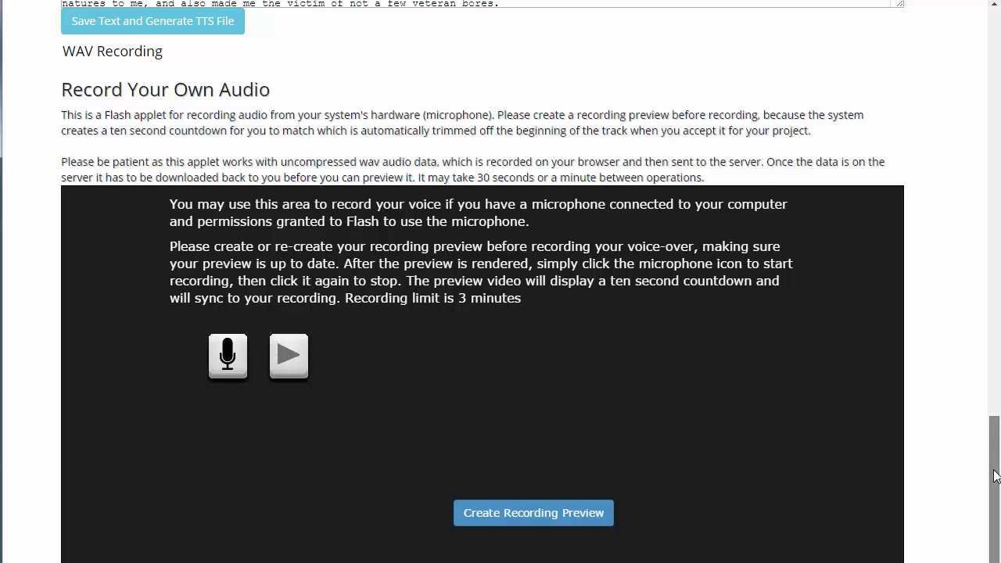
drag(995, 476, 996, 493)
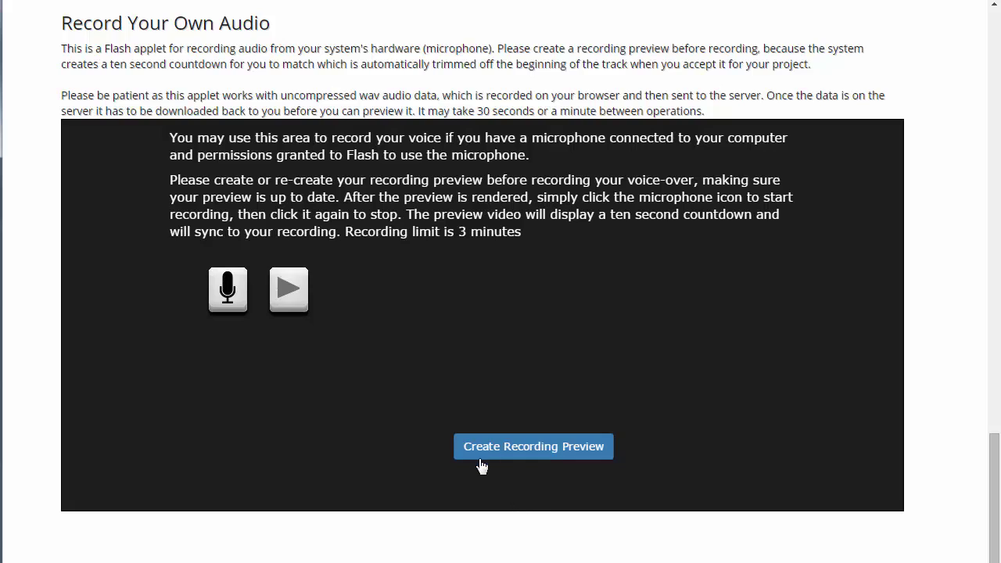
click(532, 452)
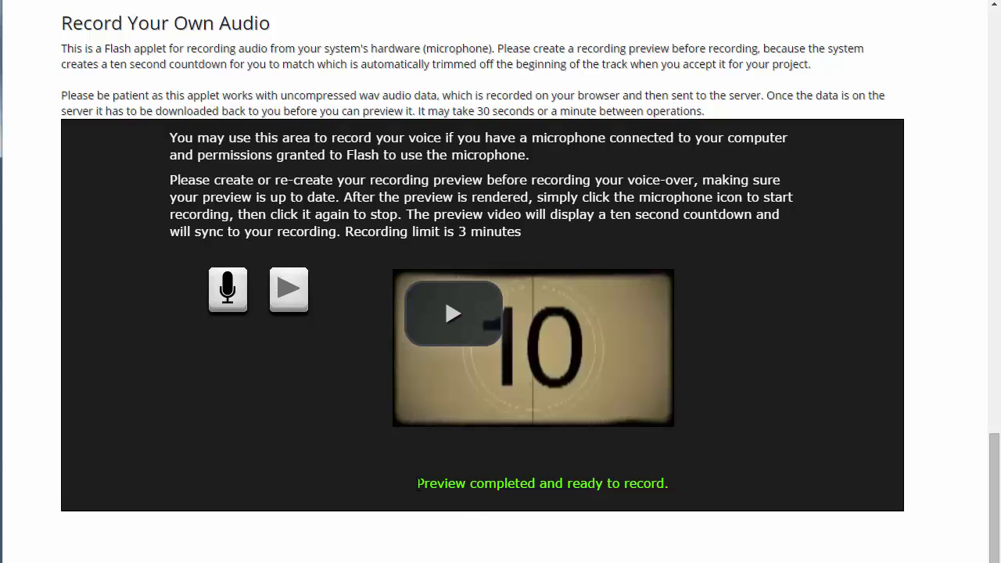
drag(419, 482, 674, 480)
click(688, 474)
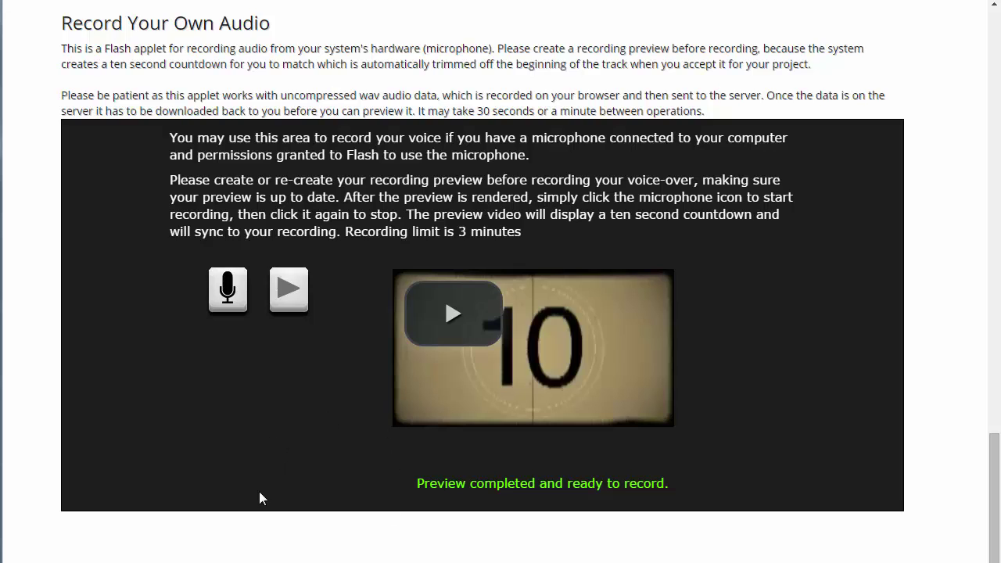
click(226, 293)
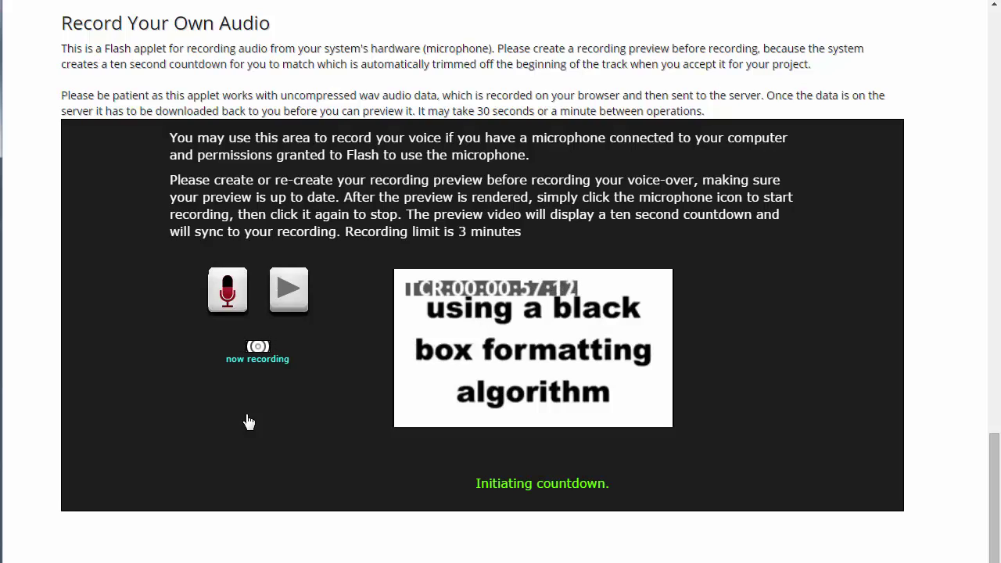
click(227, 294)
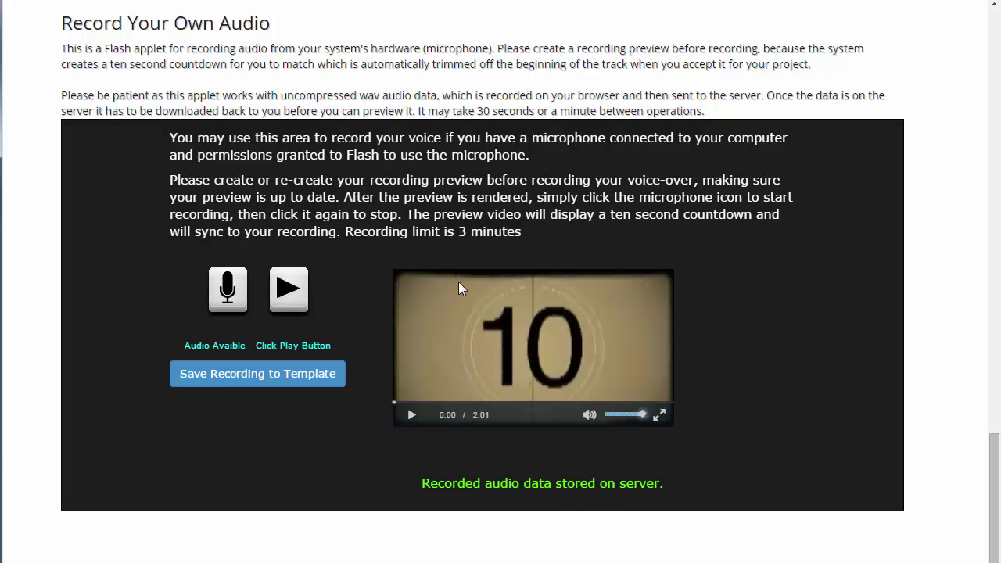
- Play back part of the recorded voice-over and save the recording to the template
click(289, 293)
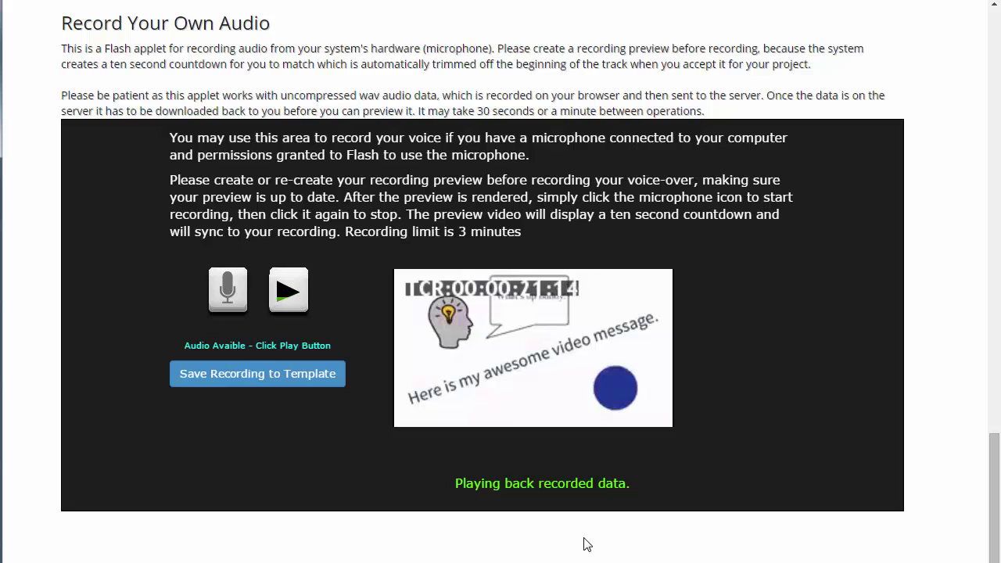
click(290, 295)
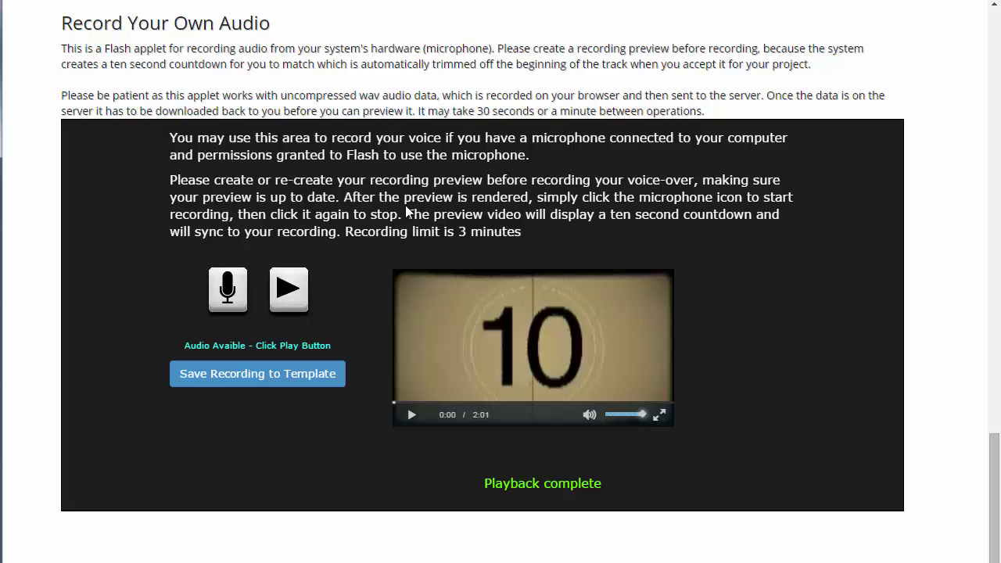
click(239, 380)
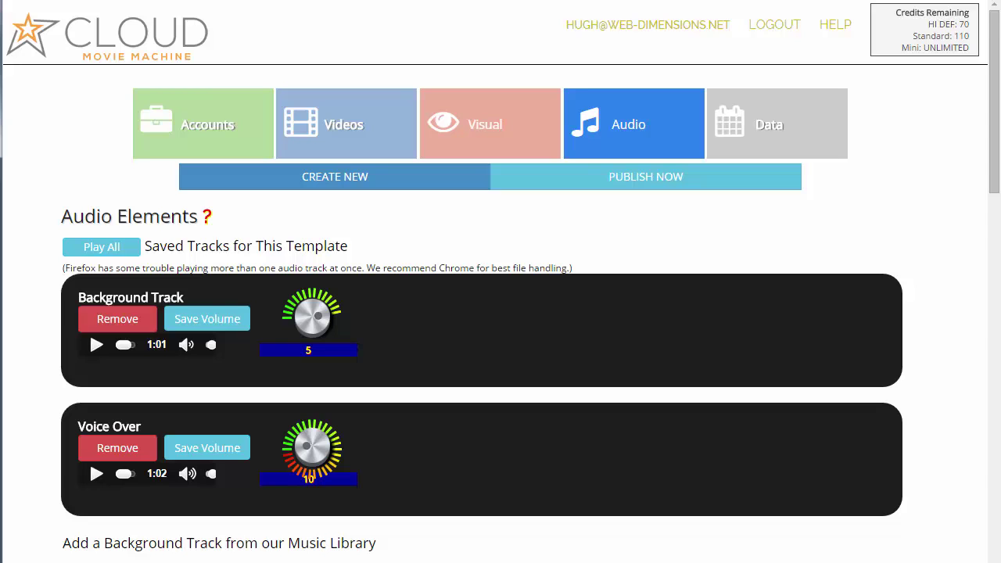
- Set the background track's volume to 4 while both tracks play together, save that volume, and stop the playback
click(94, 249)
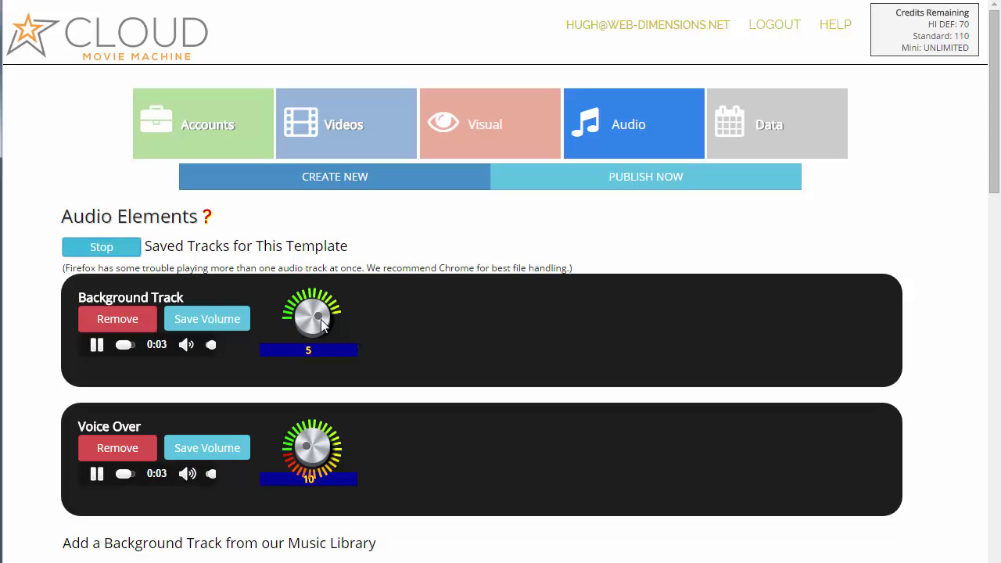
scroll(320, 315, down, 1)
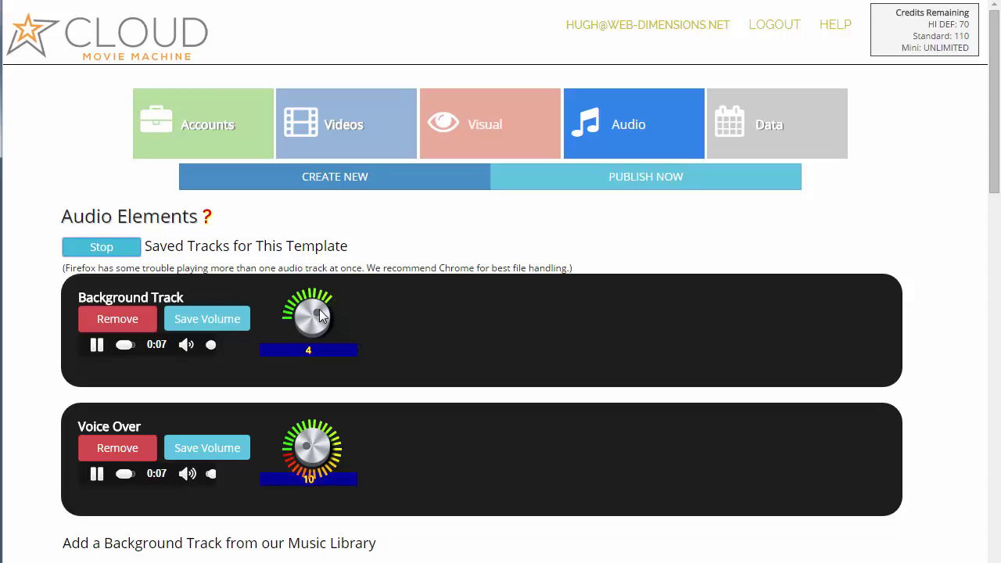
click(202, 319)
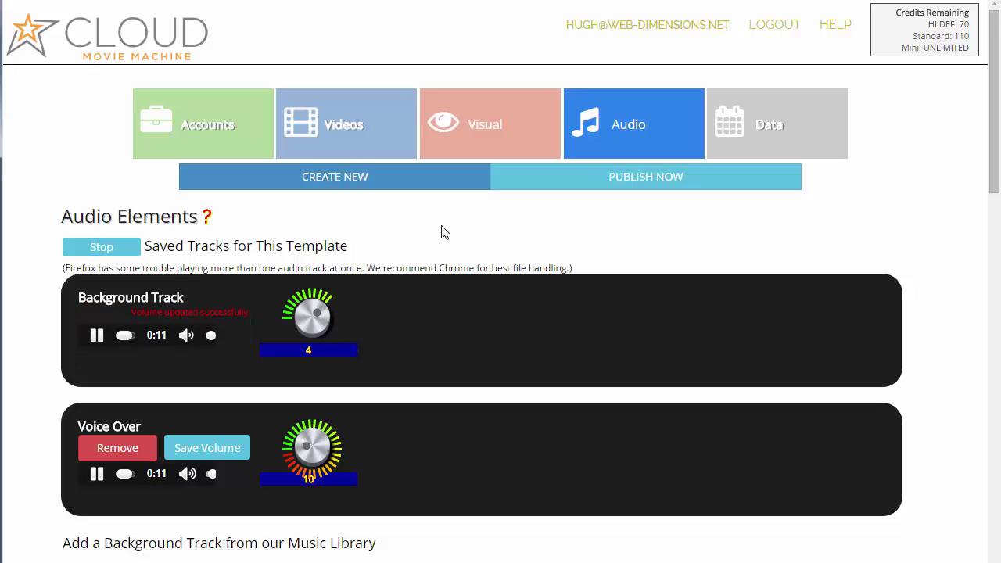
click(117, 248)
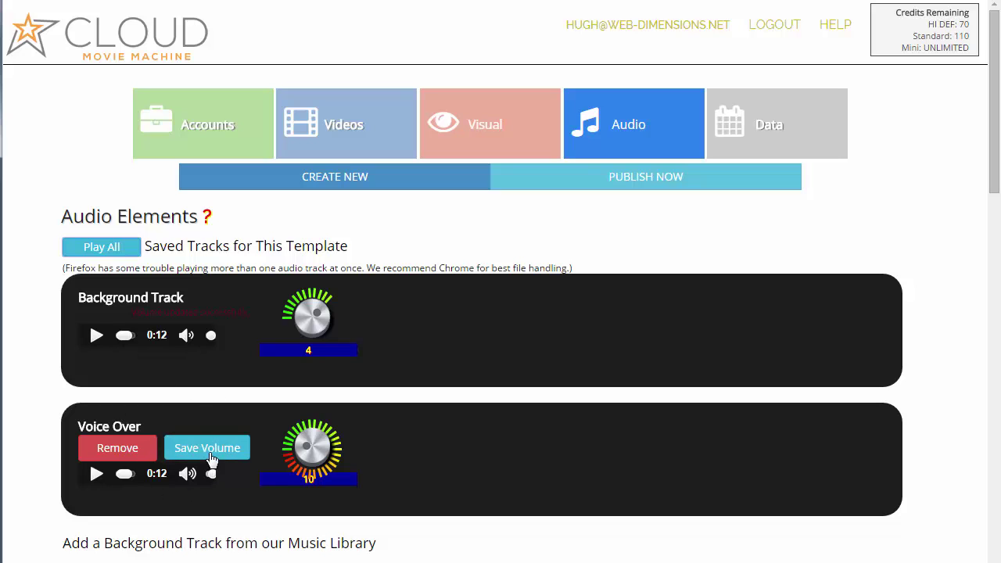
- Generate a video preview with the recorded voice-over, watch its opening, and pause it
click(583, 183)
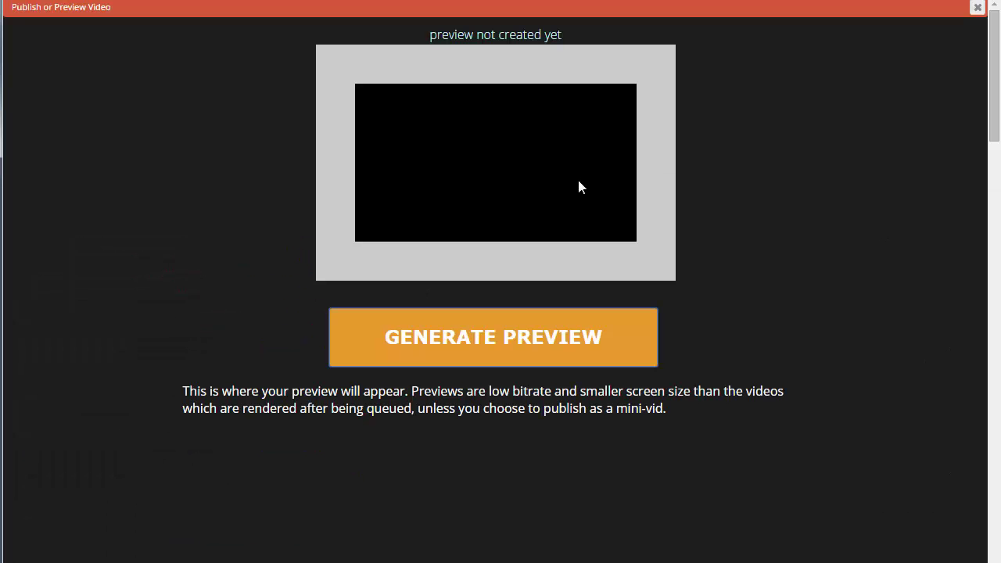
click(501, 322)
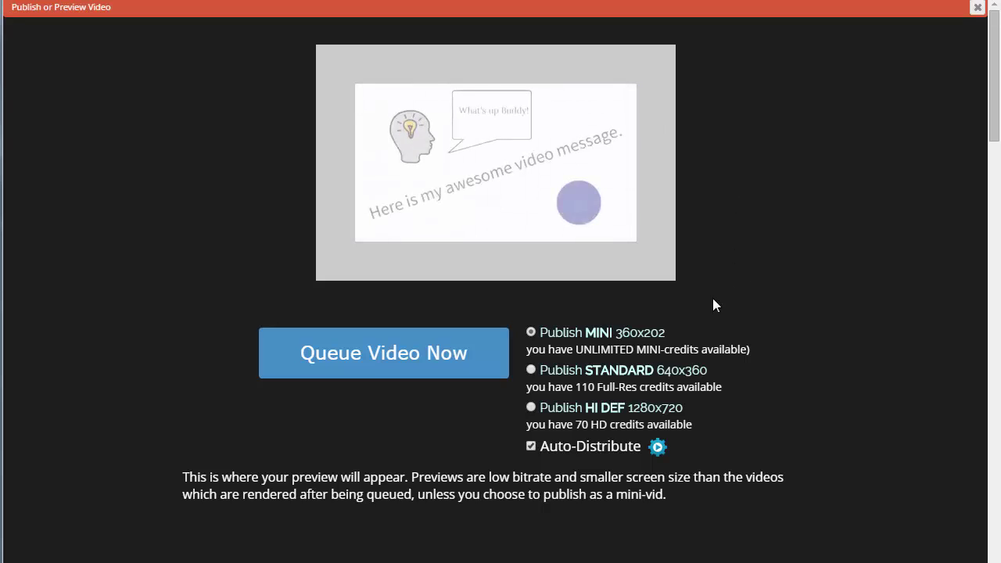
mouse_move(341, 242)
click(381, 233)
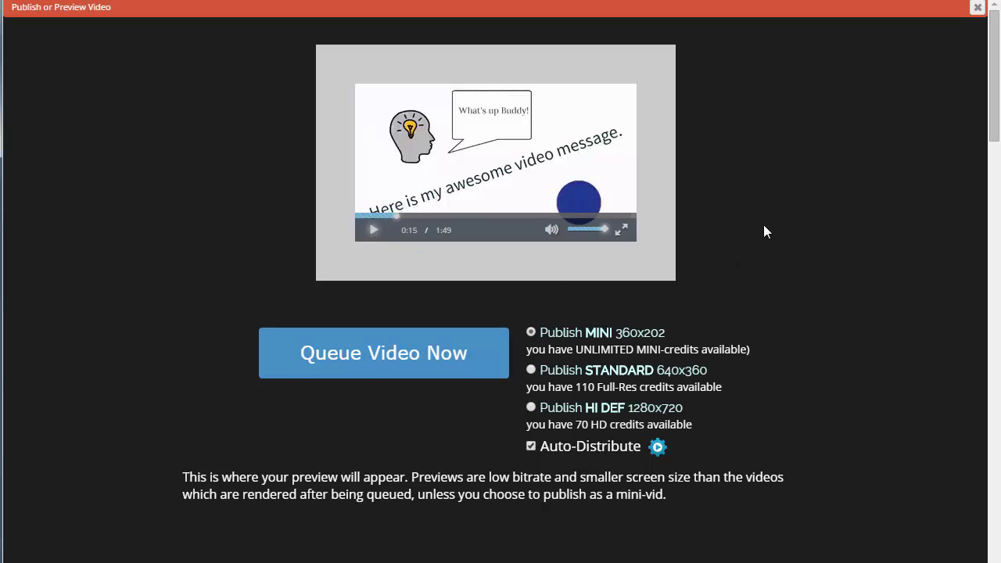